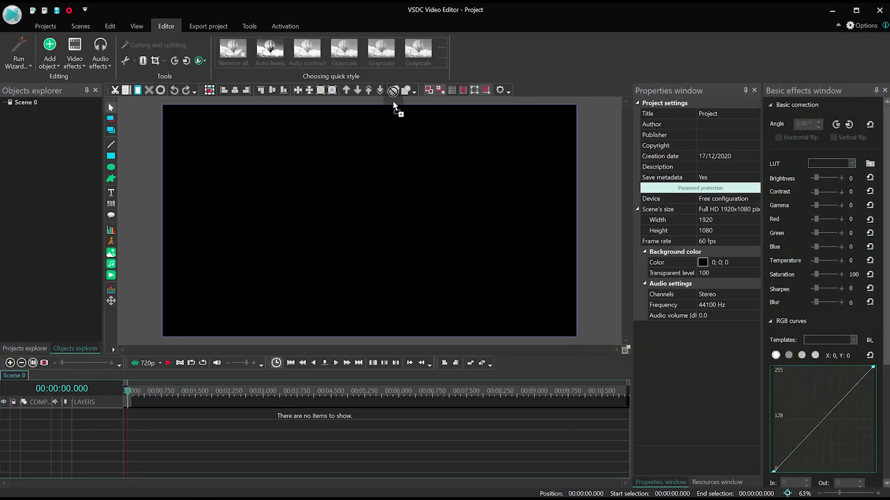
Step: Place the Orange-Juice-FI.jpg photo on the scene and auto-crop it to remove the side bars
click(372, 234)
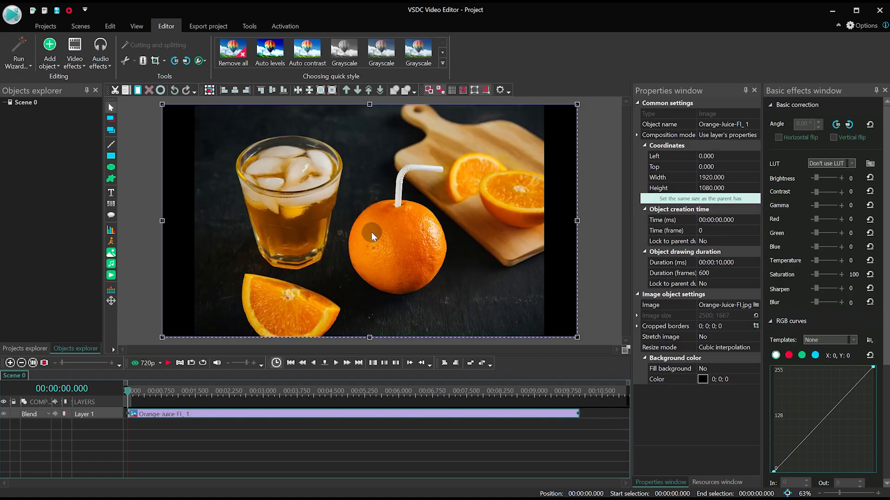
click(165, 60)
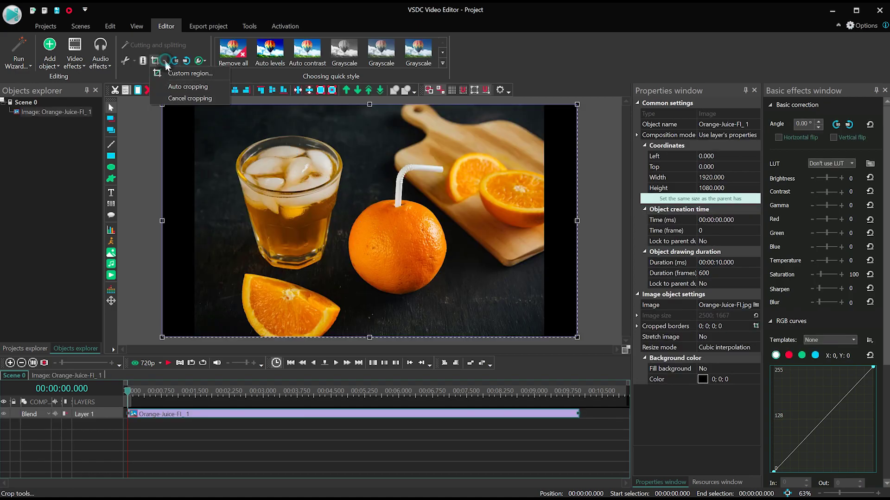
click(187, 87)
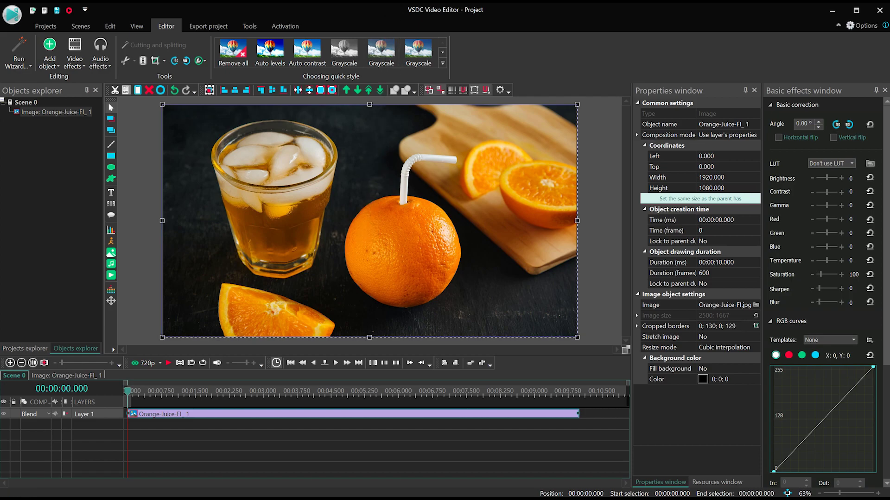
Step: Add the production ID_4837248 face video above the photo, open its own timeline, and choose Free shape
click(366, 231)
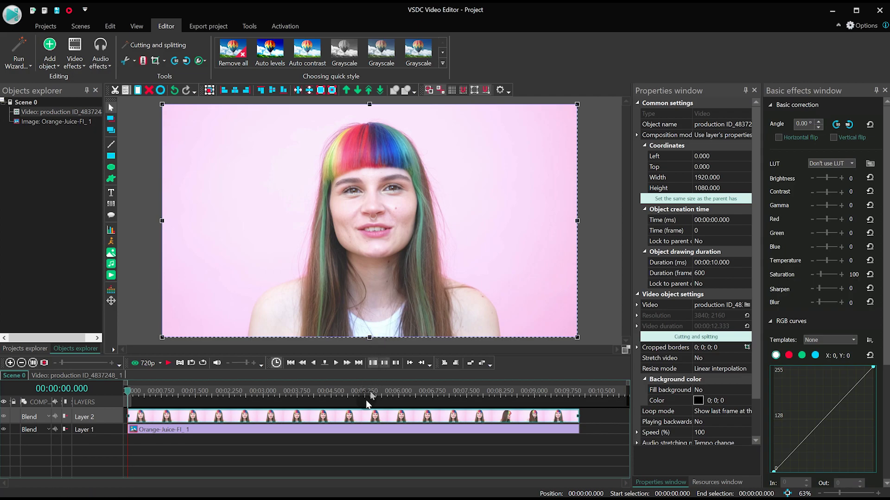
double_click(359, 420)
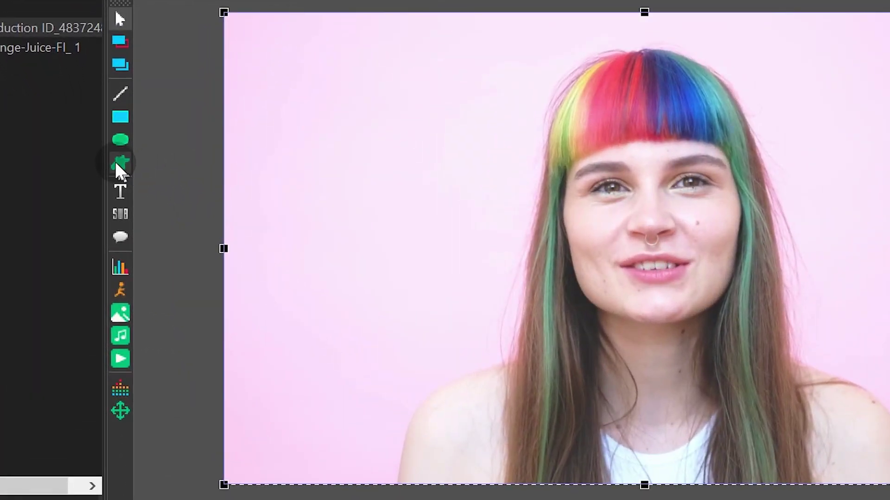
click(117, 165)
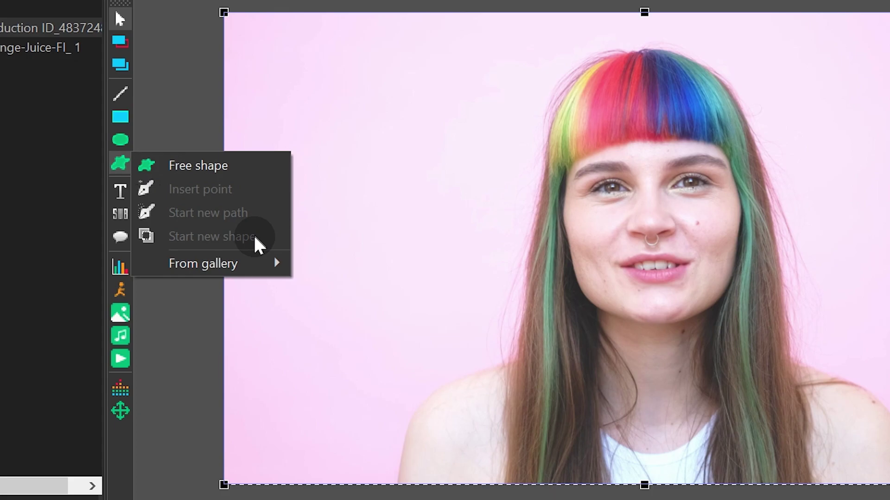
mouse_move(251, 265)
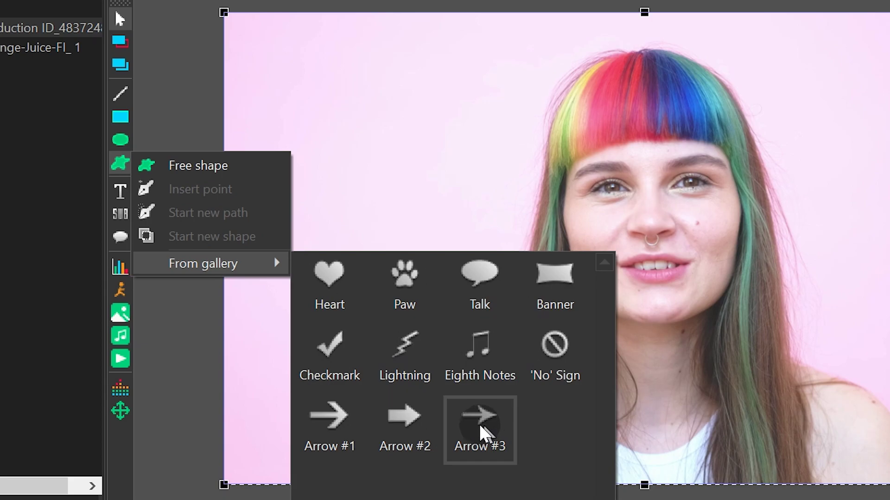
click(243, 171)
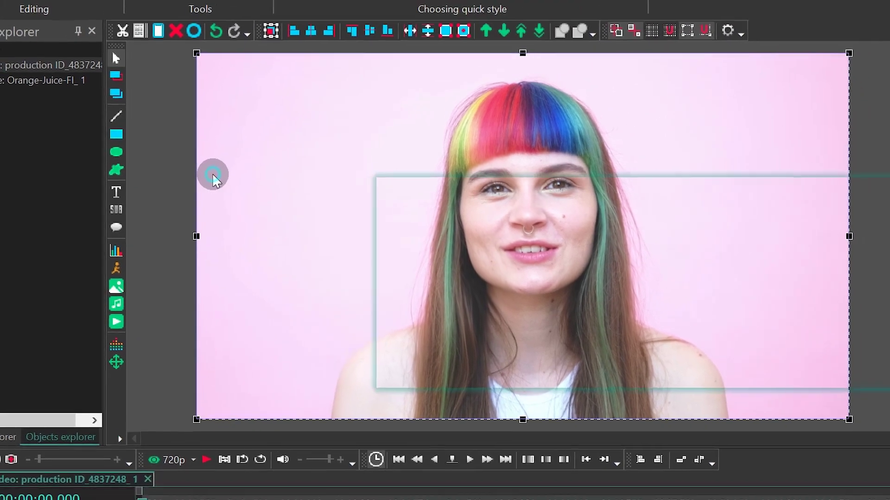
Step: Accept the new free shape's placement and set its path type to Spline path
key(Return)
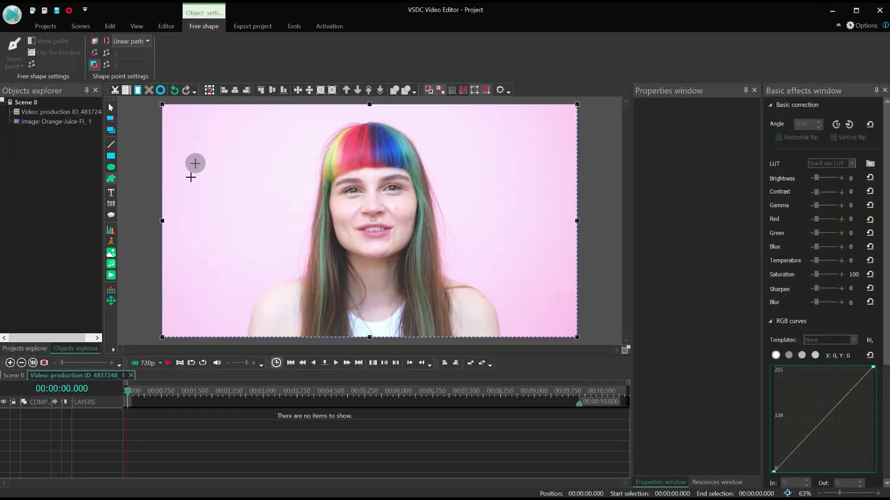
click(171, 26)
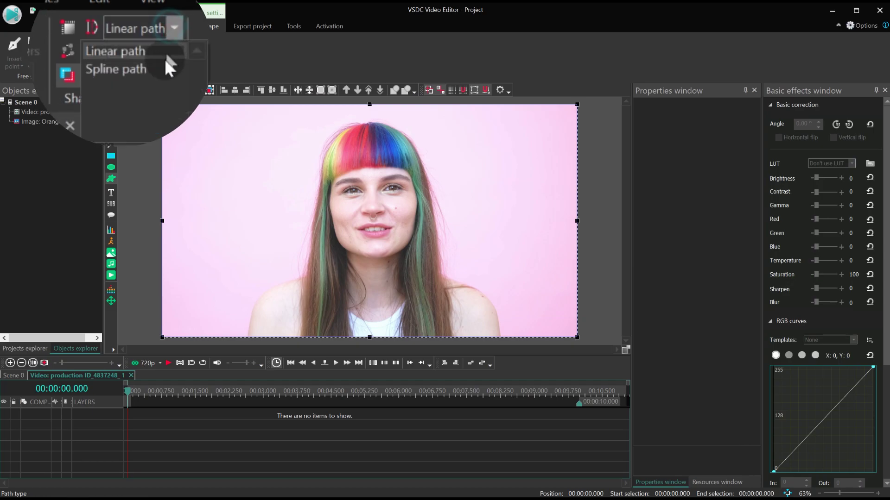
click(162, 67)
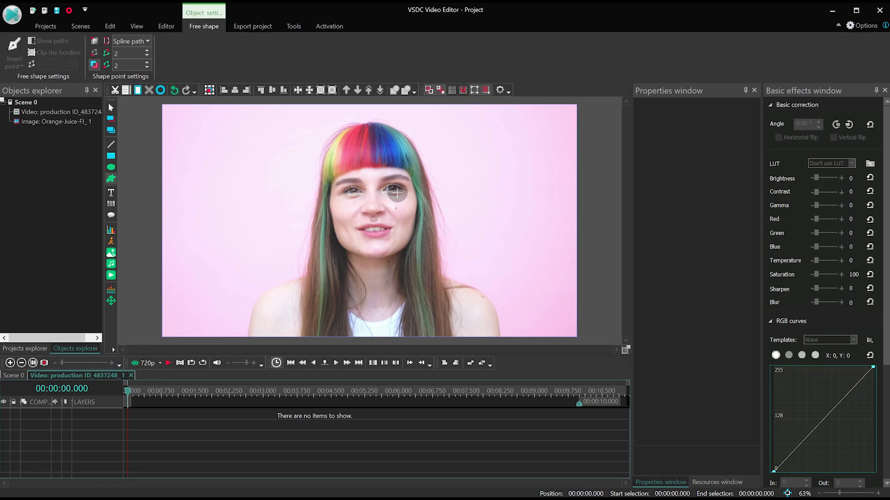
scroll(397, 192, up, 8)
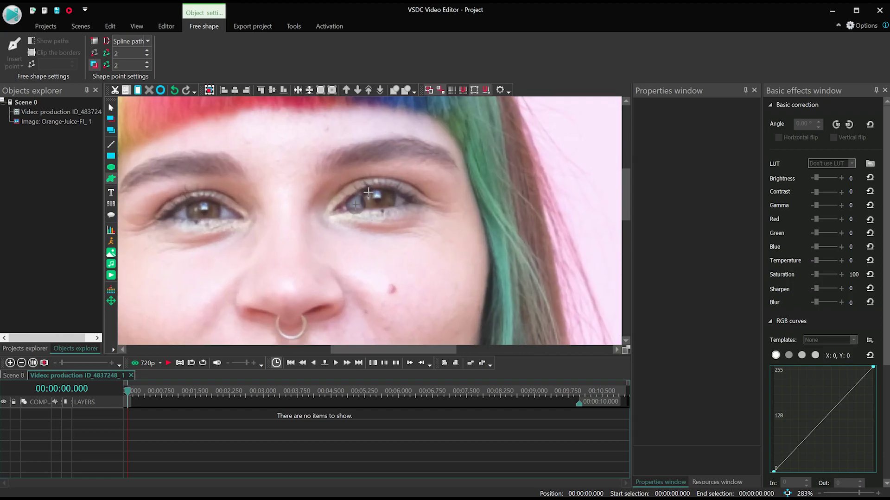
Step: Outline the right eye with seven spline points, from the nose bridge around to below the eye
click(308, 207)
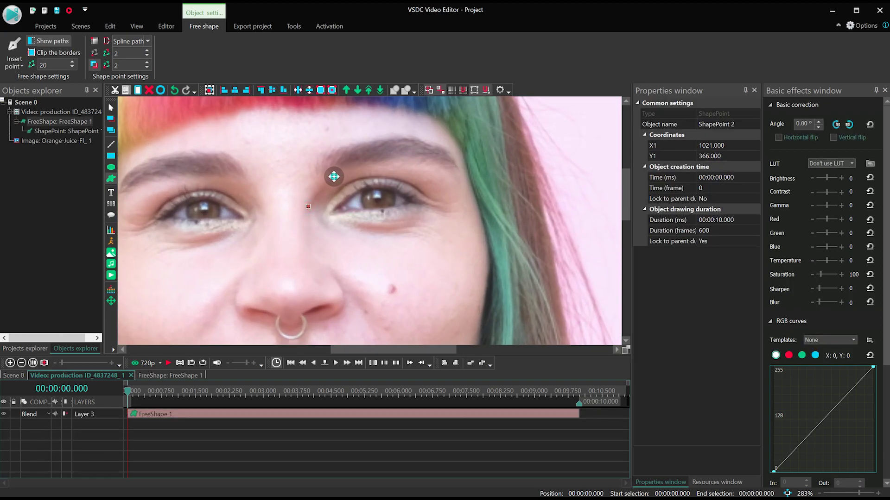
click(333, 176)
click(382, 159)
click(448, 165)
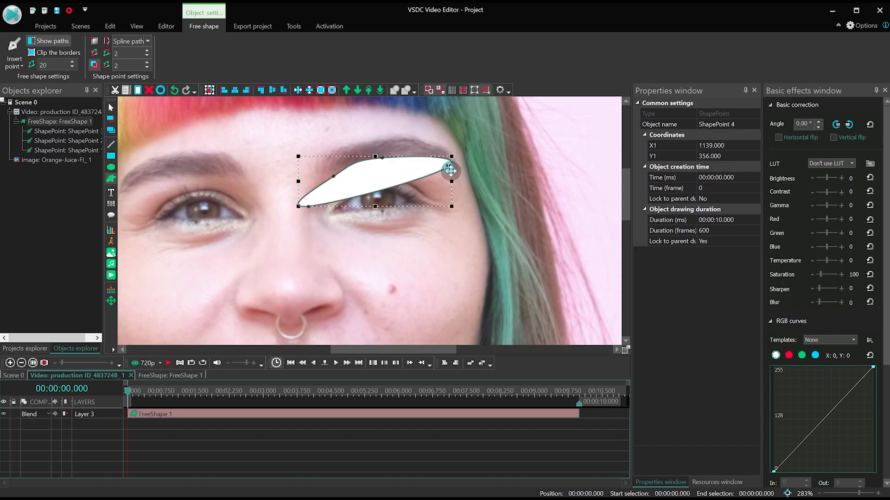
click(465, 225)
click(431, 250)
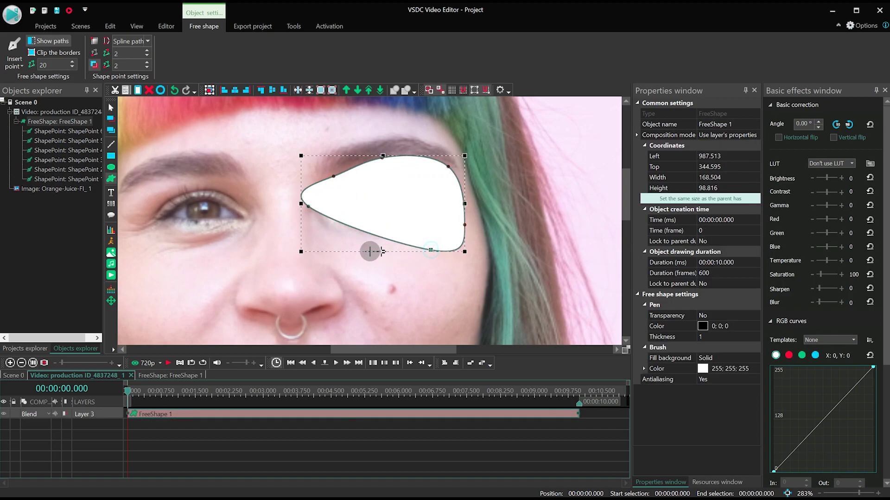
click(340, 248)
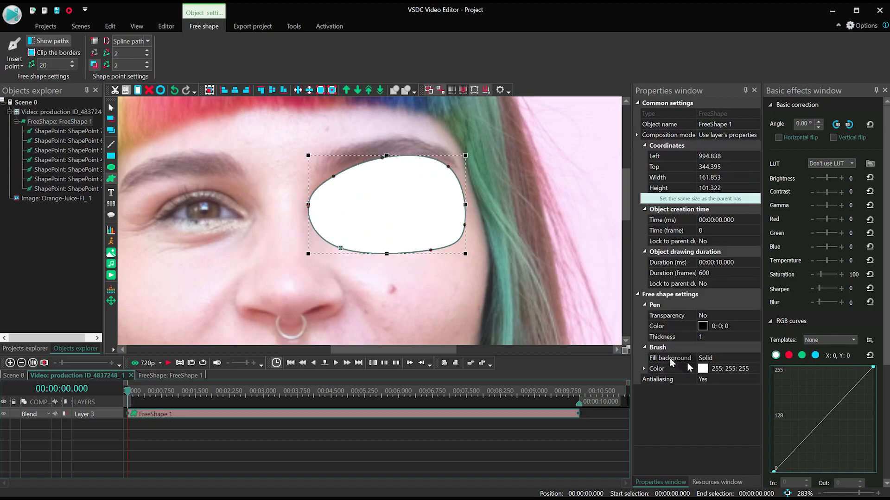
Step: Set FreeShape 1's brush colour to black
click(751, 369)
click(756, 370)
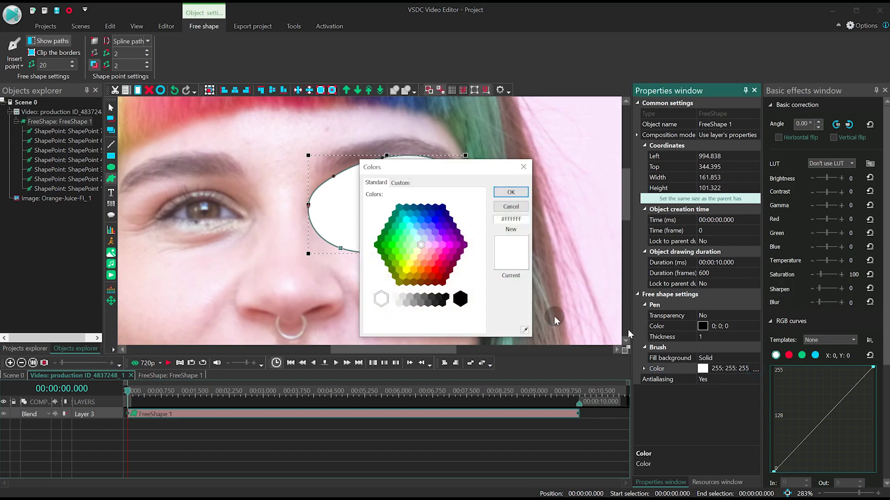
click(459, 302)
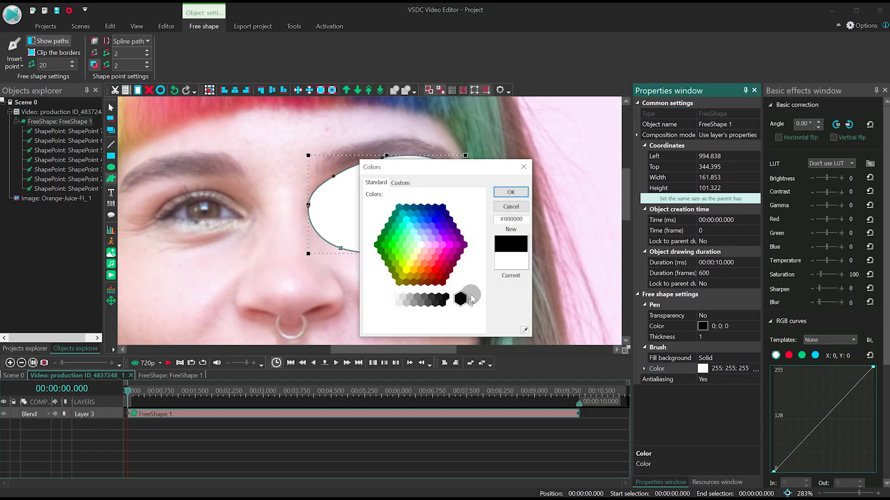
click(516, 190)
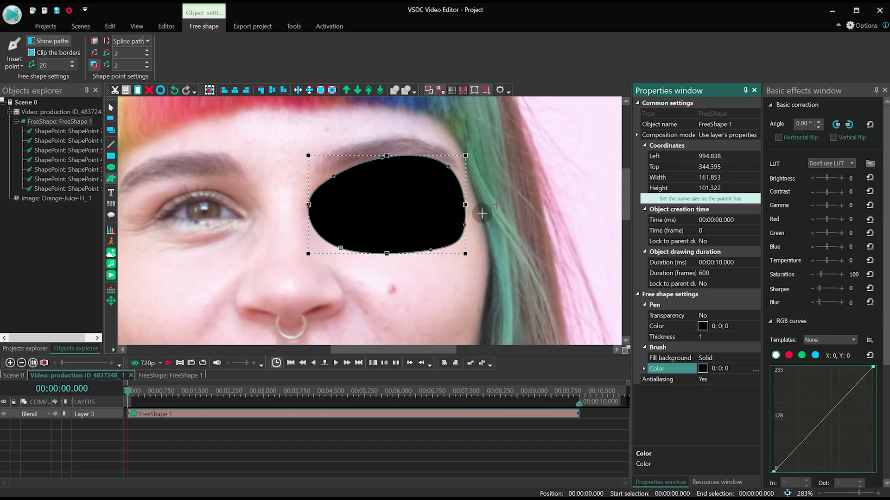
Step: Change the eye shape's blend mode to Inverted mask so only the eye shows
click(46, 414)
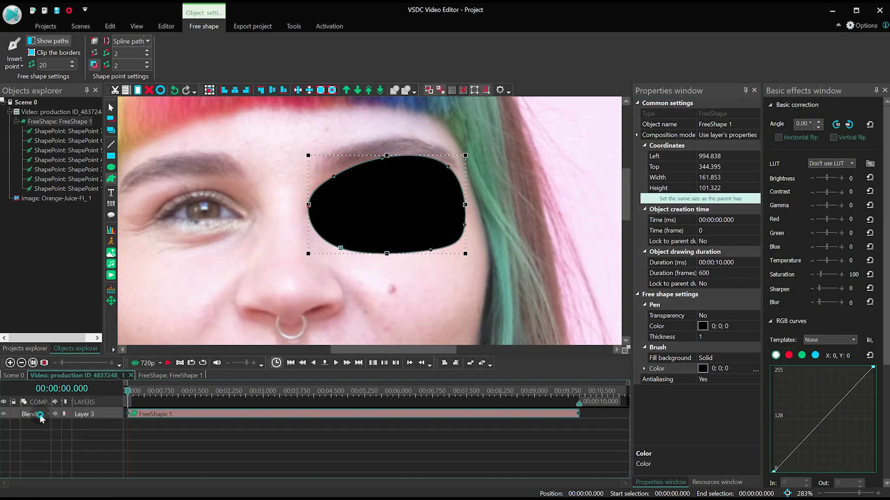
click(101, 148)
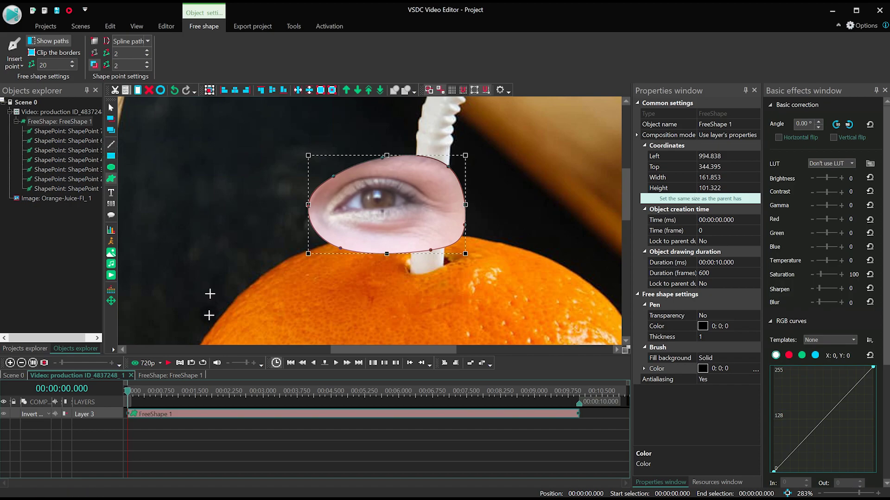
double_click(199, 416)
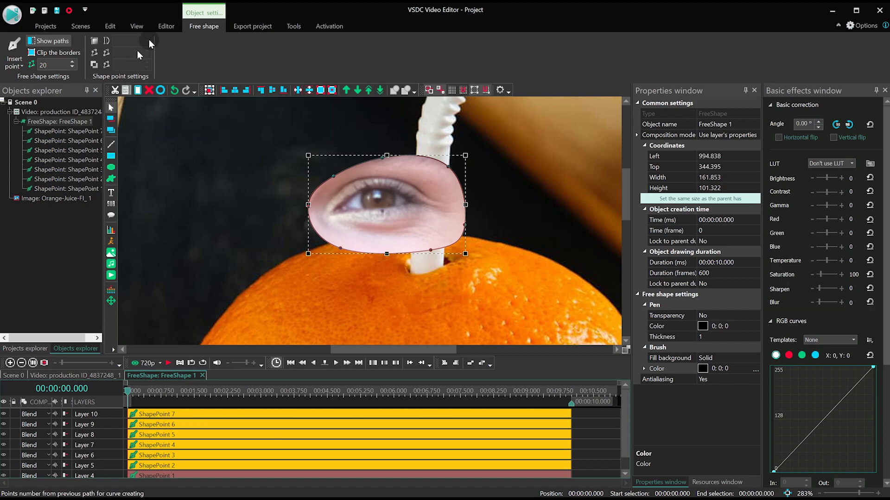
Step: Add a Gaussian blur effect to the eye mask
click(164, 27)
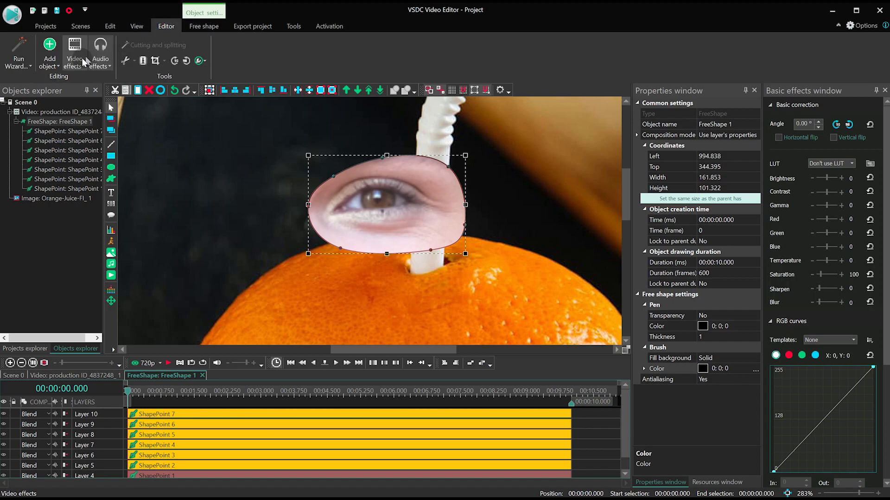
click(77, 45)
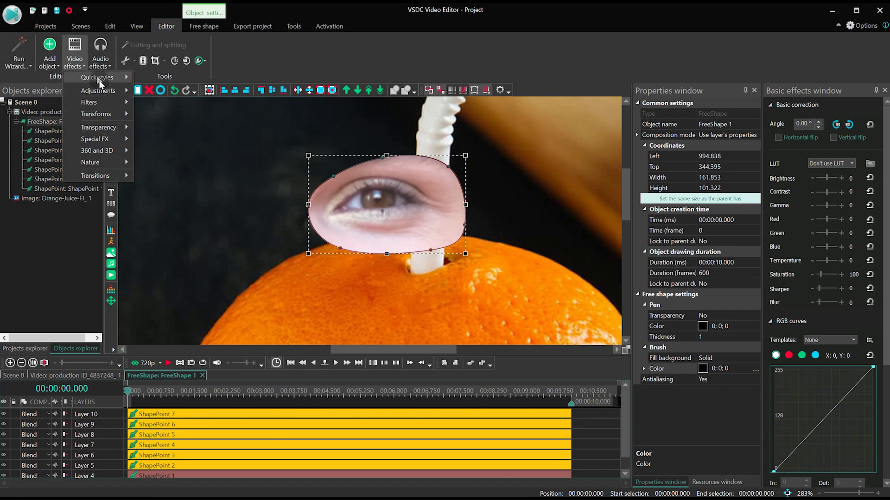
mouse_move(105, 103)
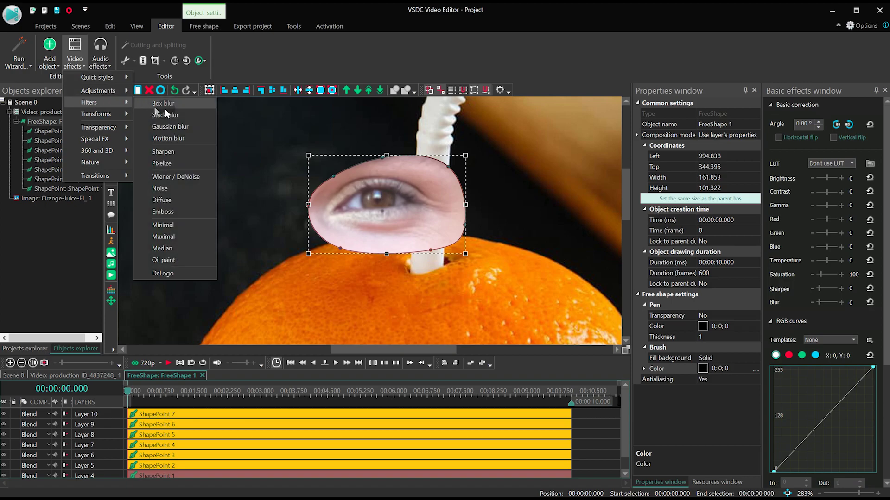
click(183, 128)
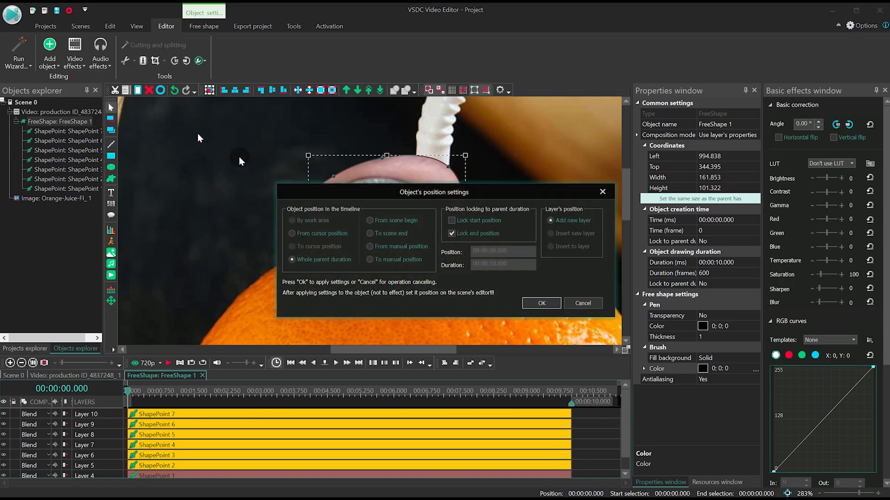
click(538, 306)
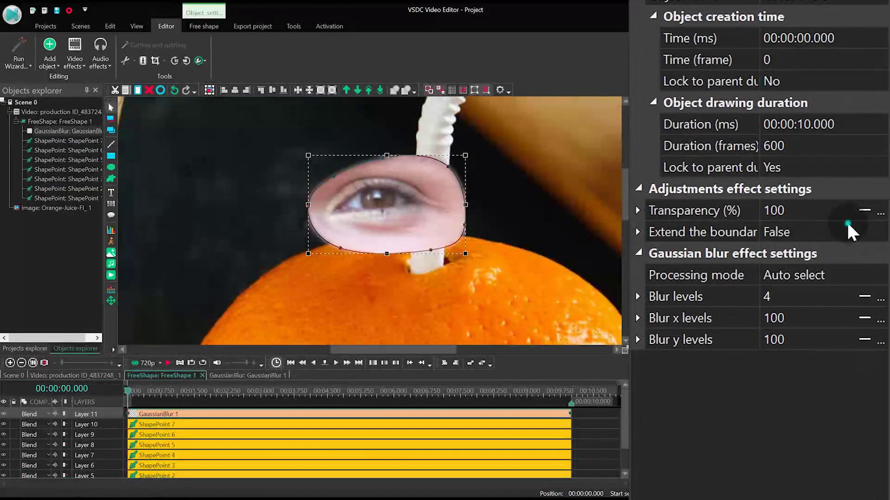
Step: Set GaussianBlur 1's Extend the boundary to True and Blur levels to 25
click(856, 225)
click(873, 231)
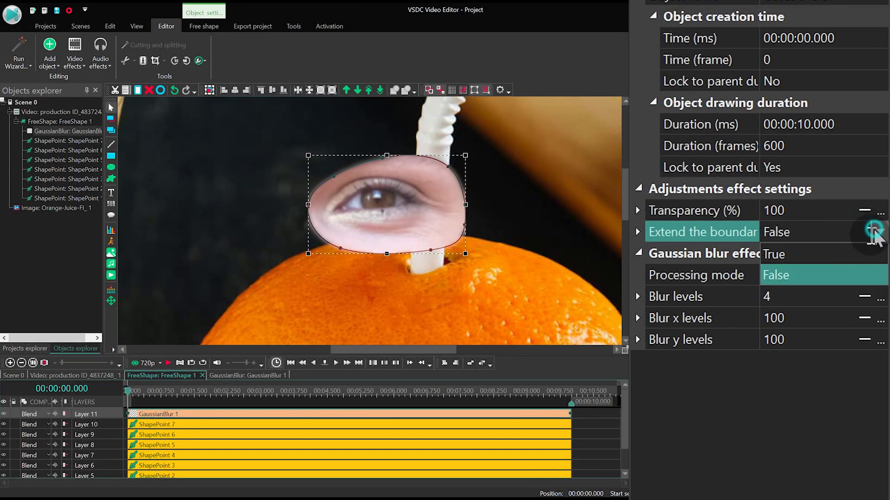
click(842, 254)
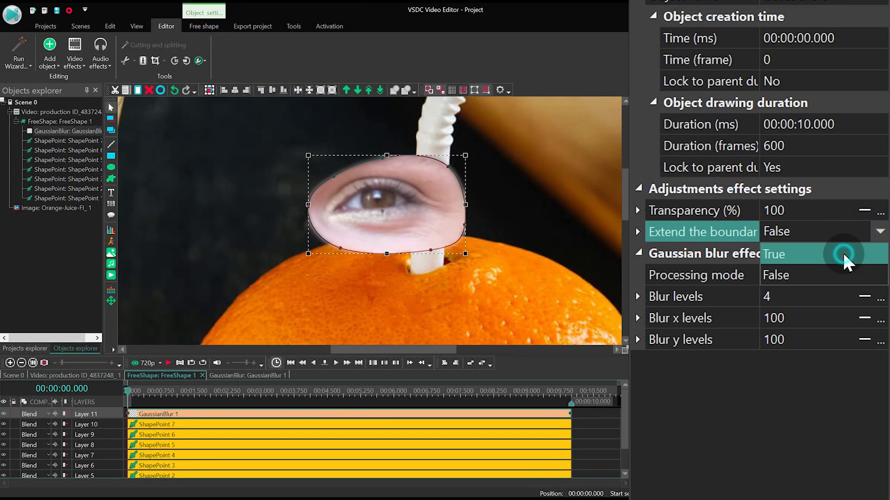
click(807, 290)
double_click(819, 296)
text(25)
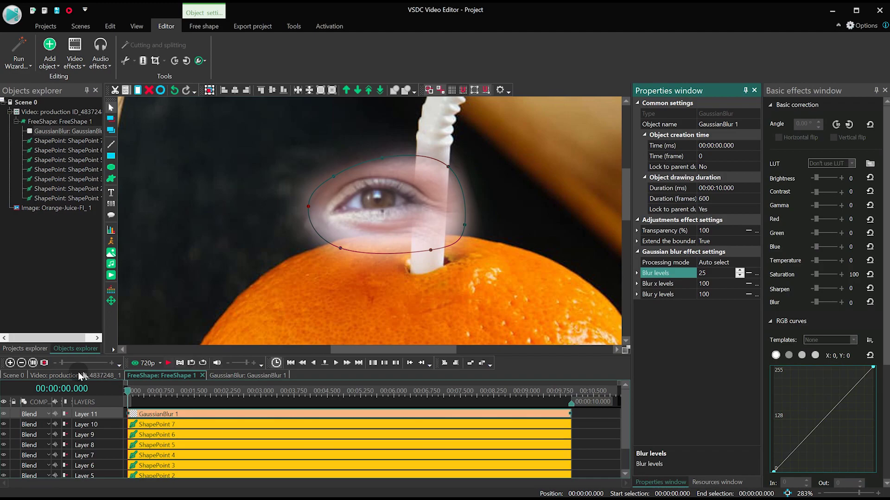
click(80, 375)
Step: Move the eye video to Left 116, Top 216 on the orange and set Multiply blending
click(19, 375)
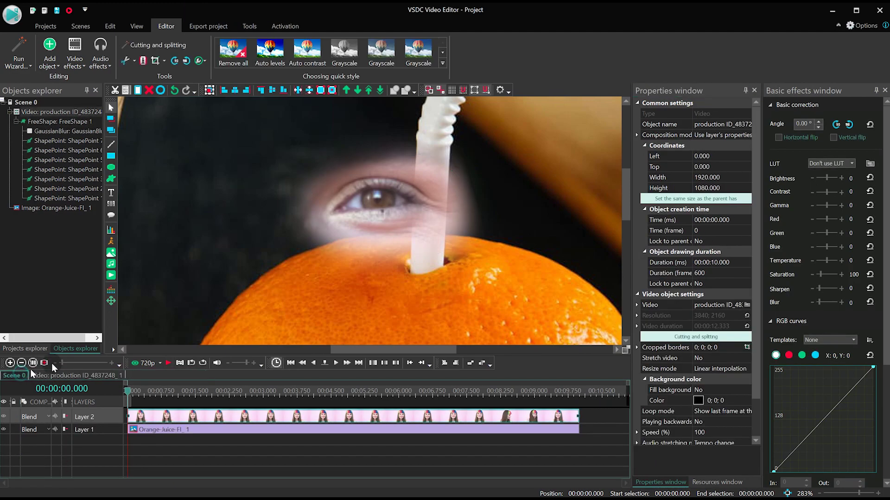
scroll(392, 212, down, 5)
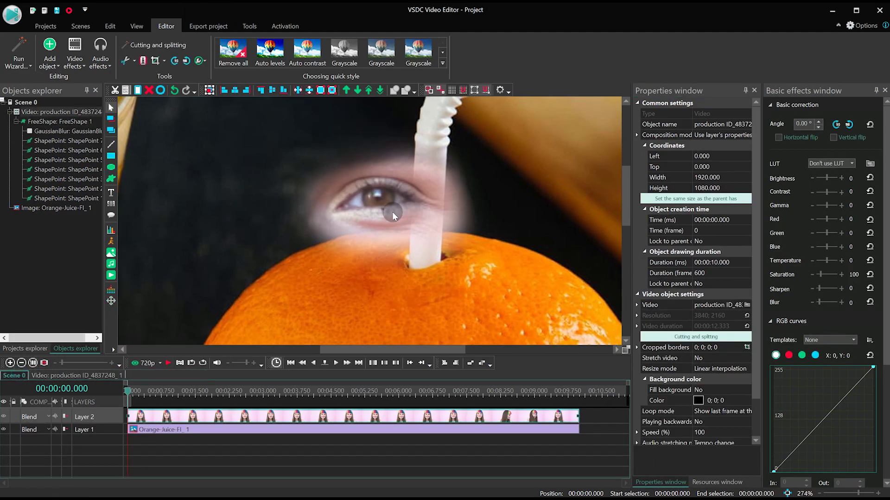
scroll(385, 229, up, 3)
drag(413, 221, 475, 297)
scroll(502, 246, down, 2)
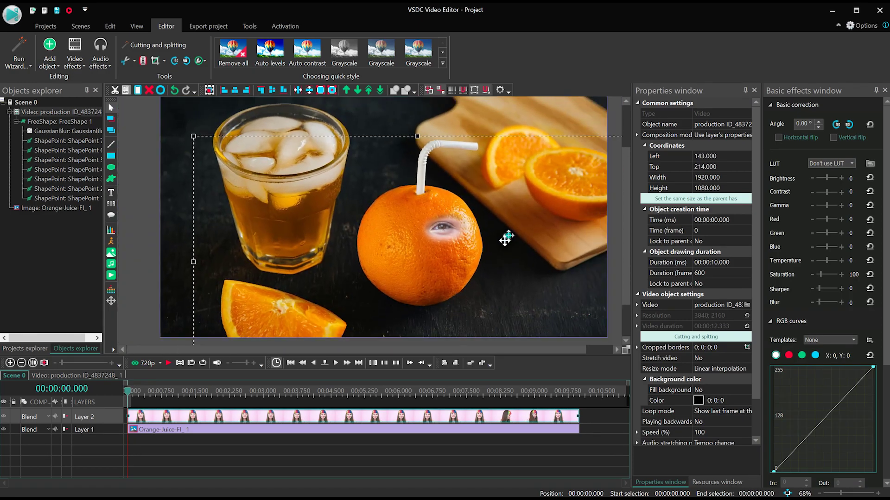
drag(506, 234, 501, 235)
scroll(502, 235, down, 1)
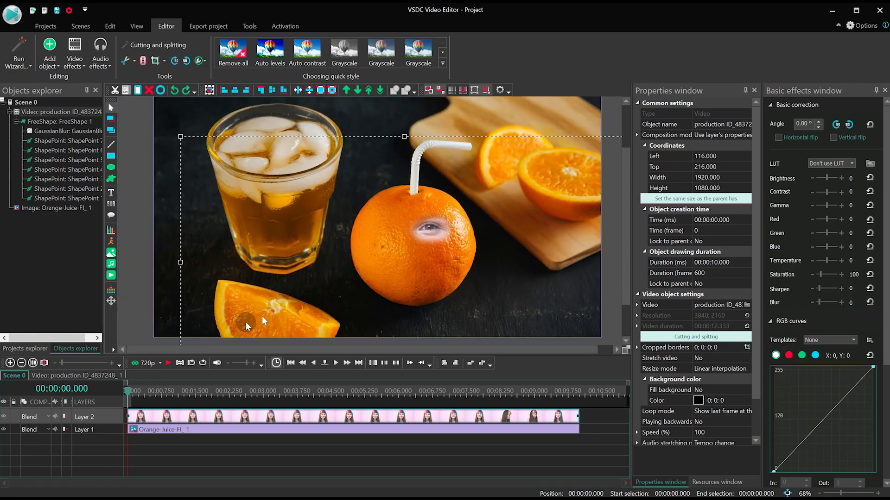
click(48, 416)
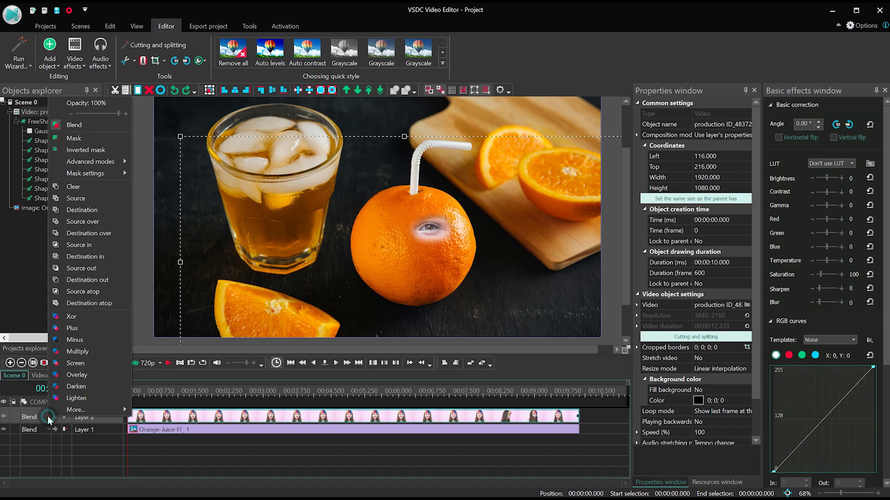
click(92, 350)
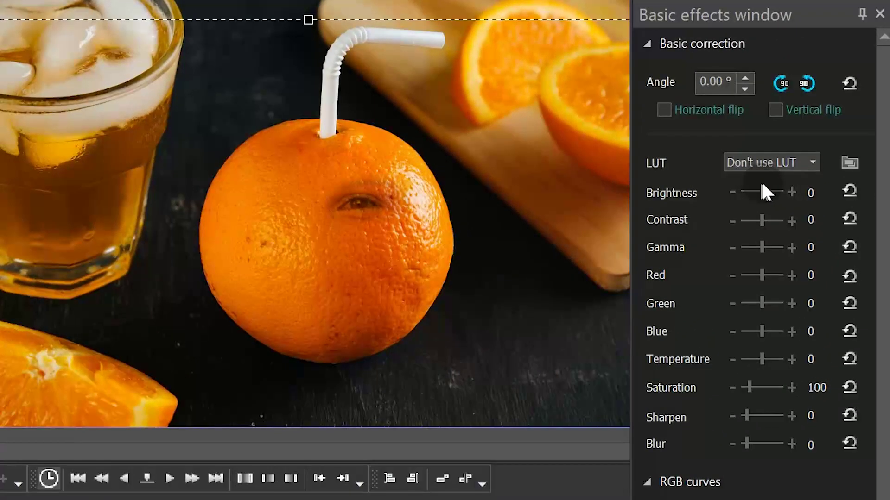
Step: Colour-match the eye clip: Brightness 35, adjusted contrast, gamma, RGB, Temperature -197, saturation, Sharpen 77
drag(763, 187, 757, 247)
drag(762, 275, 763, 275)
drag(761, 303, 761, 304)
drag(762, 332, 760, 326)
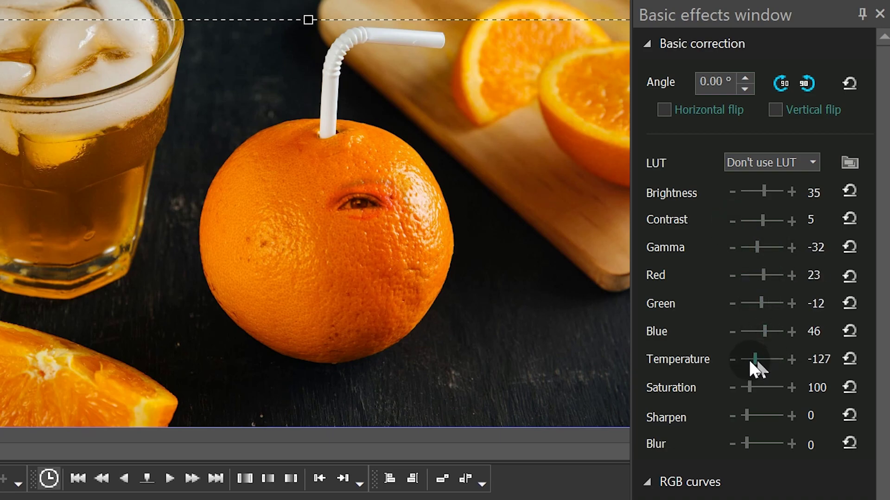
drag(755, 392, 748, 387)
drag(746, 416, 766, 413)
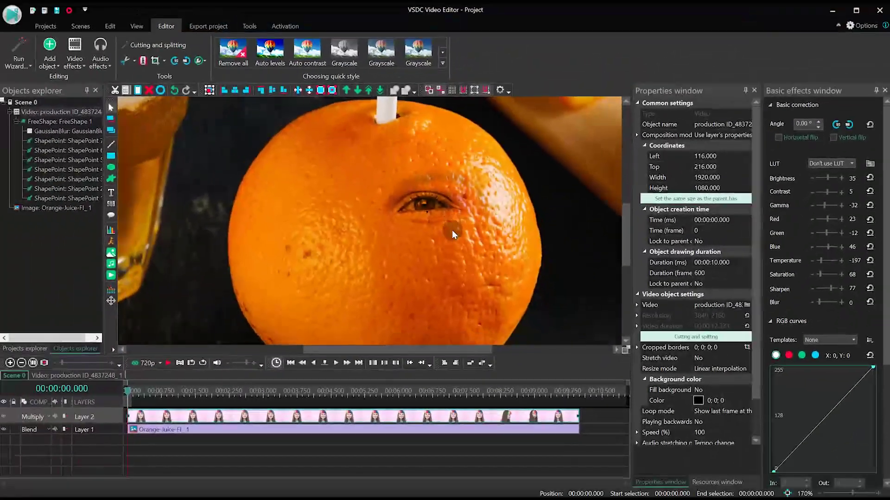
Step: Paste a copy of the eye video onto Layer 31 and place it left of the first eye
scroll(451, 230, down, 3)
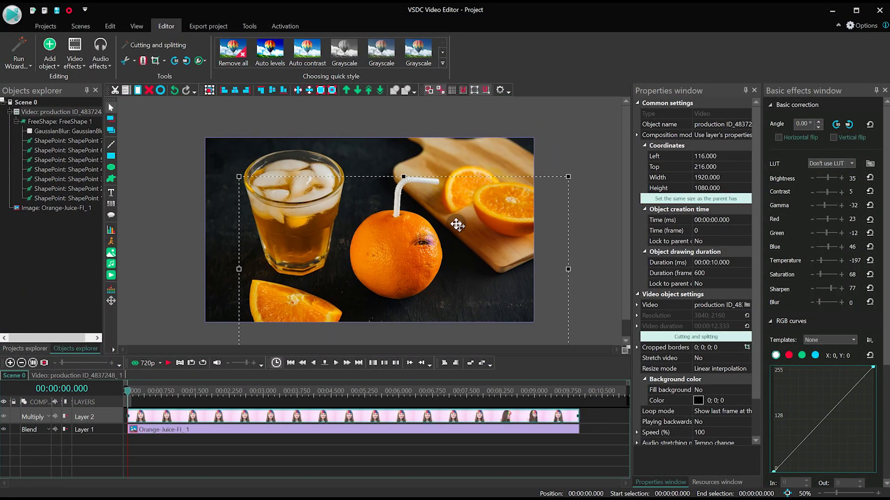
key(ctrl+v)
drag(471, 223, 439, 223)
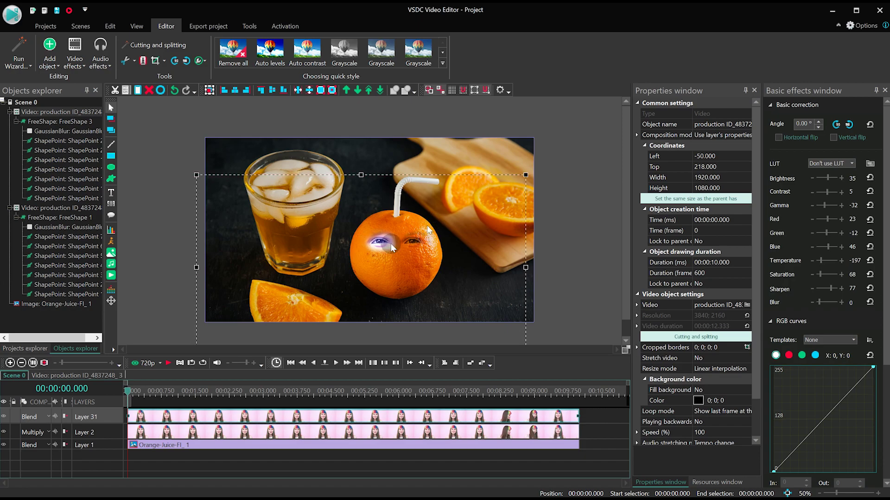
Step: Set the second eye layer to Multiply and fine-tune its position
click(49, 417)
click(95, 352)
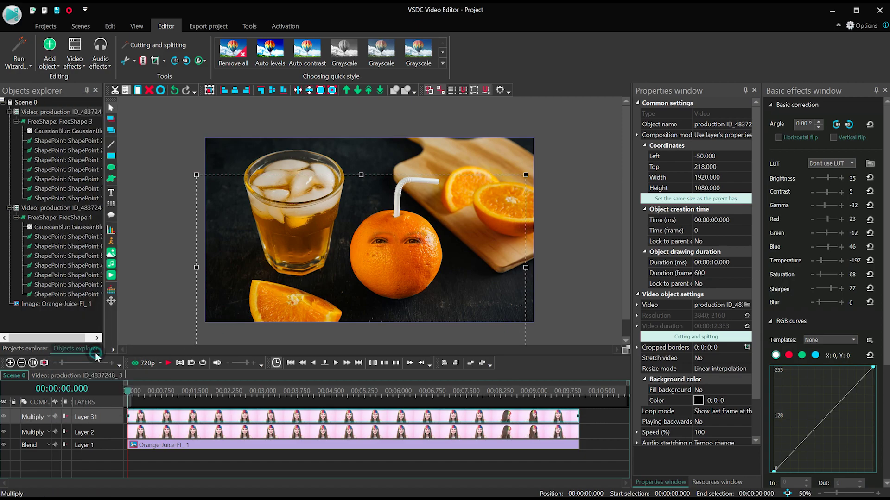
drag(501, 191, 486, 202)
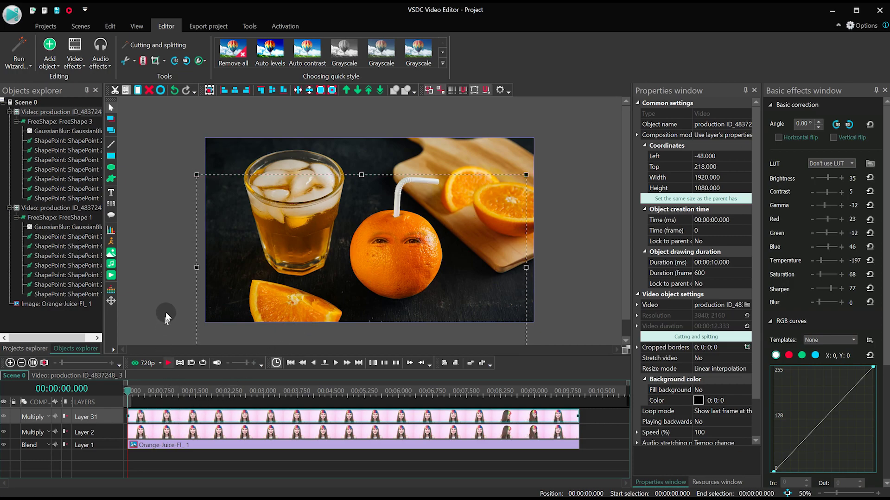
Step: Paste a third face-video copy and delete its FreeShape 4 eye mask
key(ctrl+v)
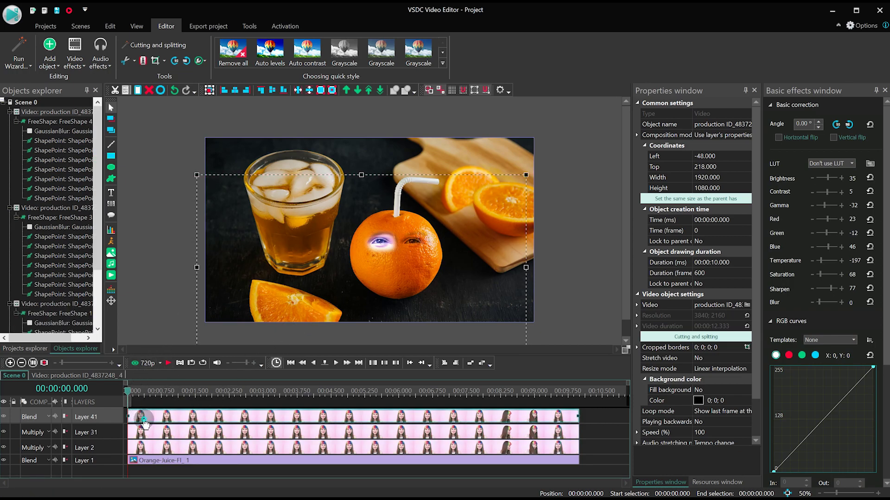
double_click(144, 422)
click(149, 416)
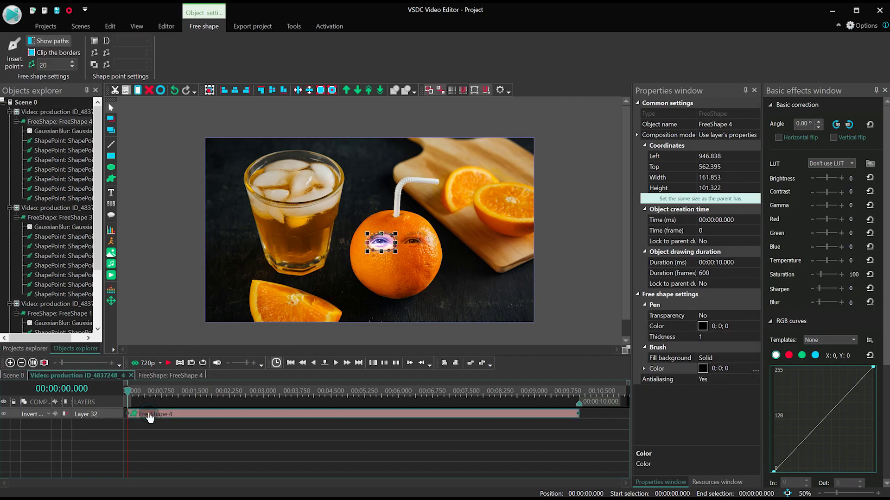
key(Delete)
click(13, 375)
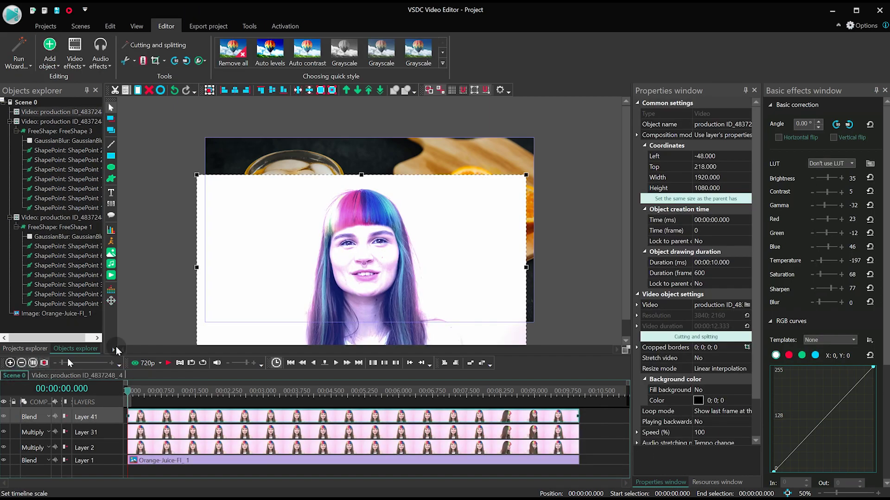
Step: Move the unmasked copy on Layer 41 to Left 64, Top 100 and open its timeline
drag(427, 273, 440, 259)
scroll(383, 283, up, 5)
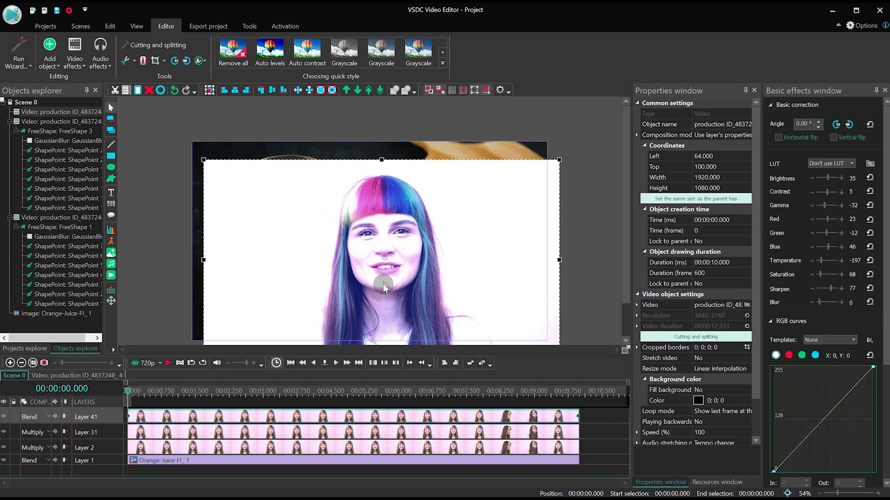
scroll(389, 319, up, 10)
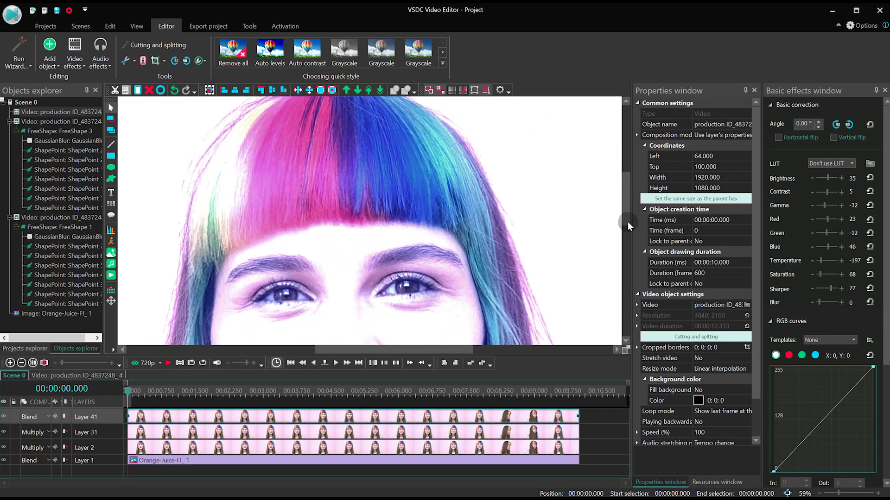
drag(627, 222, 624, 229)
double_click(284, 415)
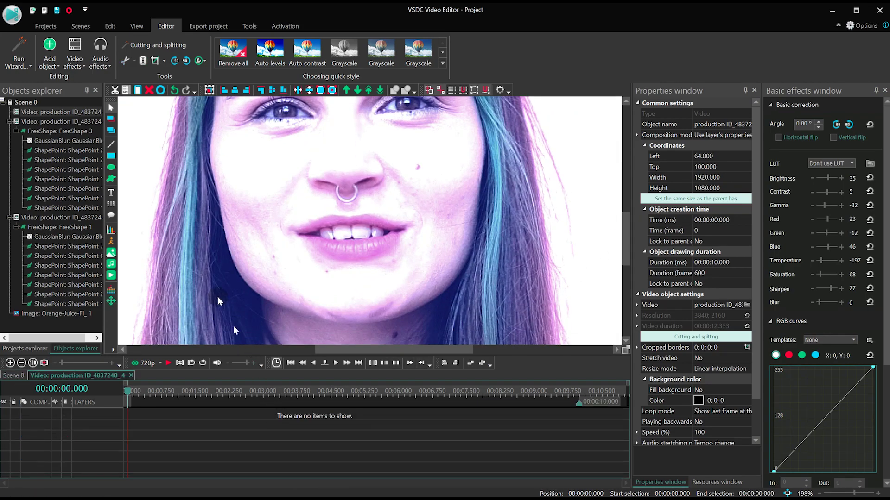
Step: Add a new free shape inside the third copy using a Spline path
click(112, 173)
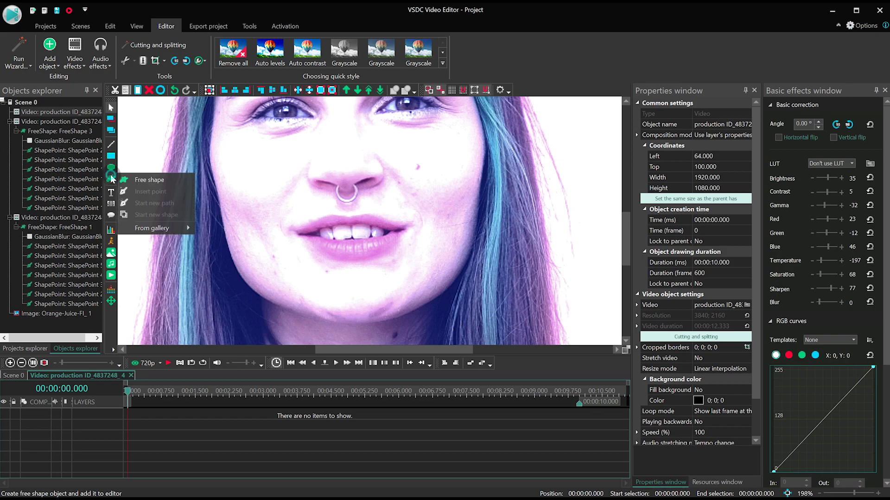
click(172, 182)
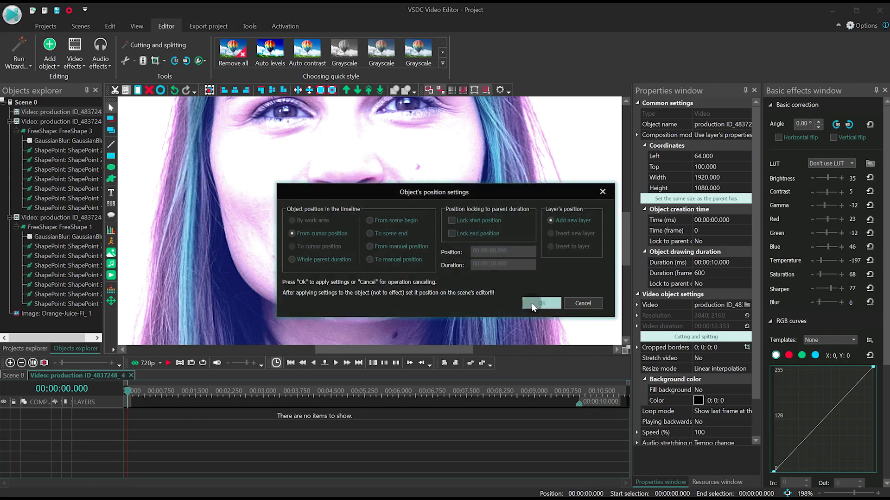
click(531, 303)
click(149, 41)
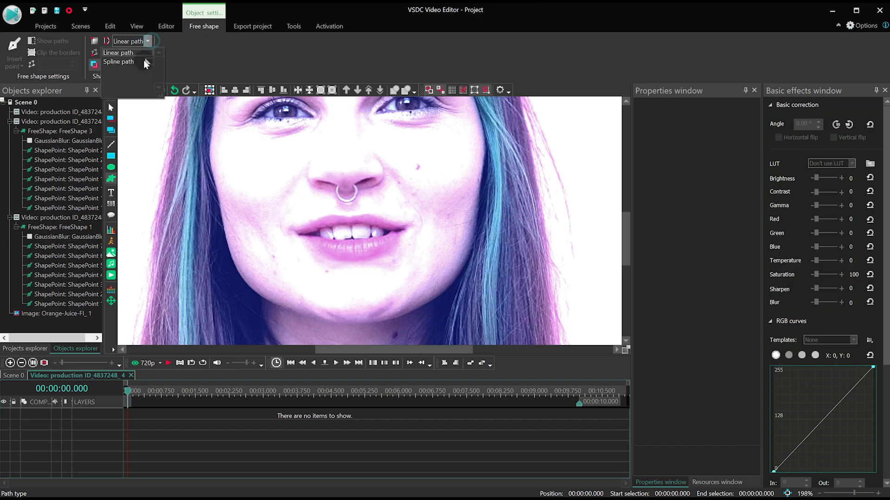
click(128, 52)
Step: Outline the woman's mouth below the nose ring with nine points, forming black FreeShape 6
click(348, 205)
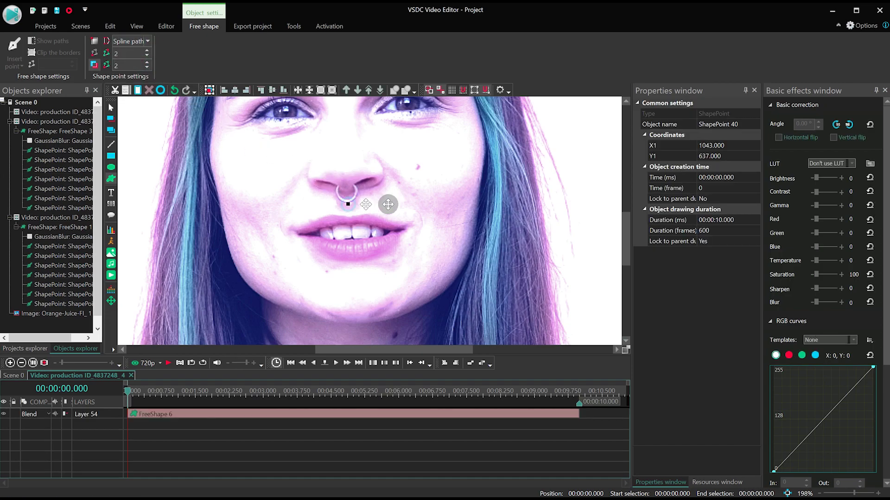
click(429, 219)
click(421, 237)
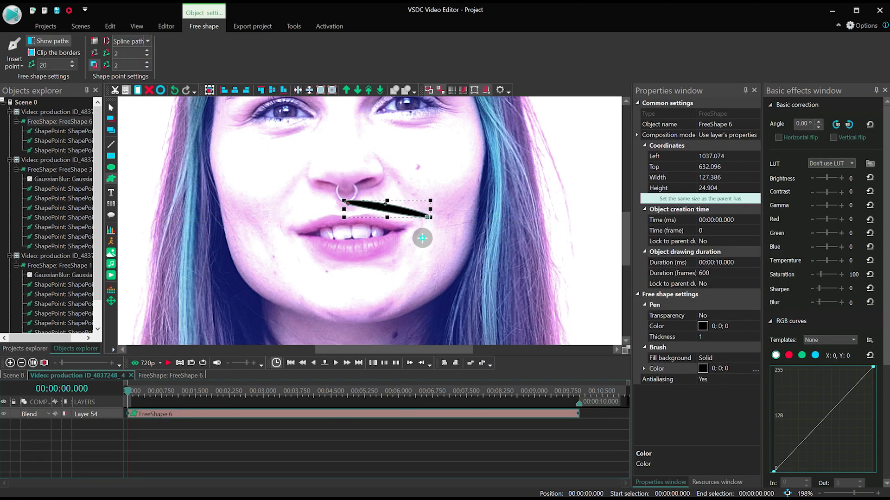
click(379, 258)
click(325, 264)
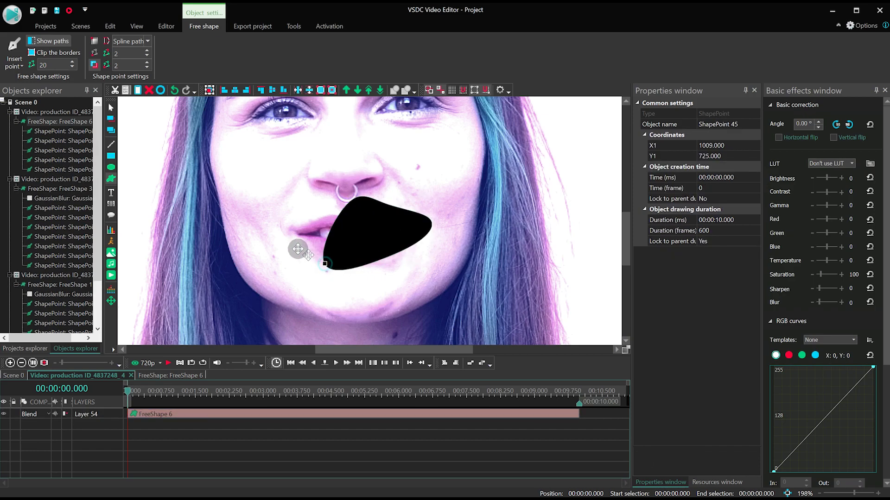
click(278, 235)
click(283, 216)
click(309, 212)
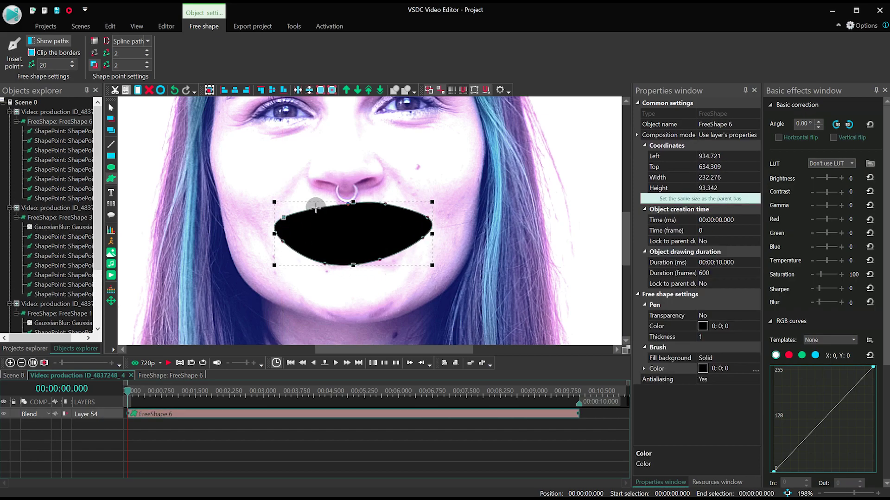
click(319, 209)
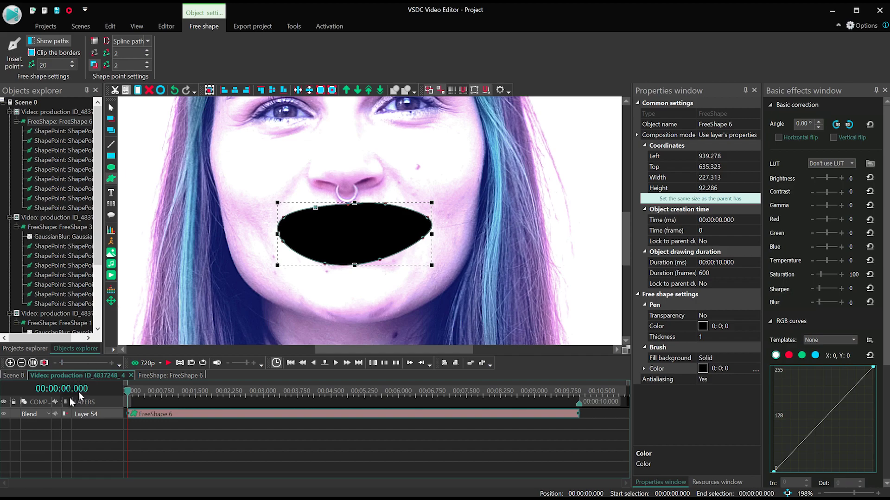
click(47, 415)
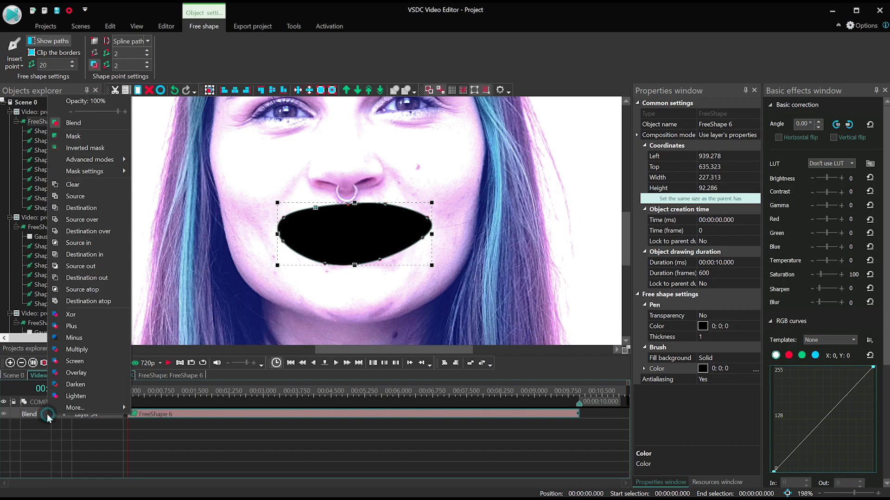
Step: Set the mouth shape to Inverted mask so only the lips show
click(105, 149)
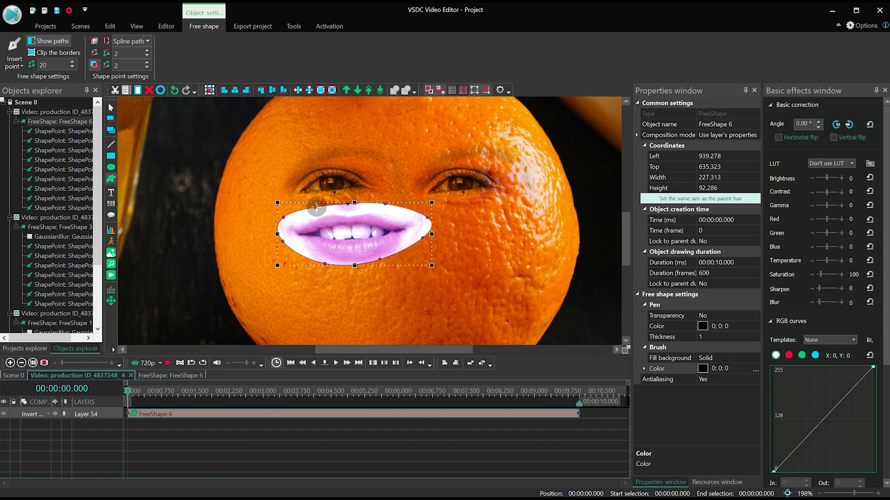
double_click(248, 415)
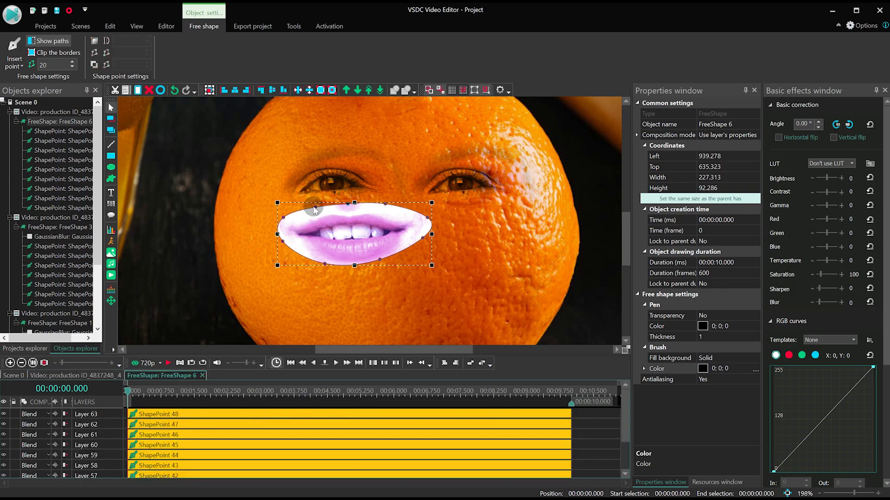
click(326, 200)
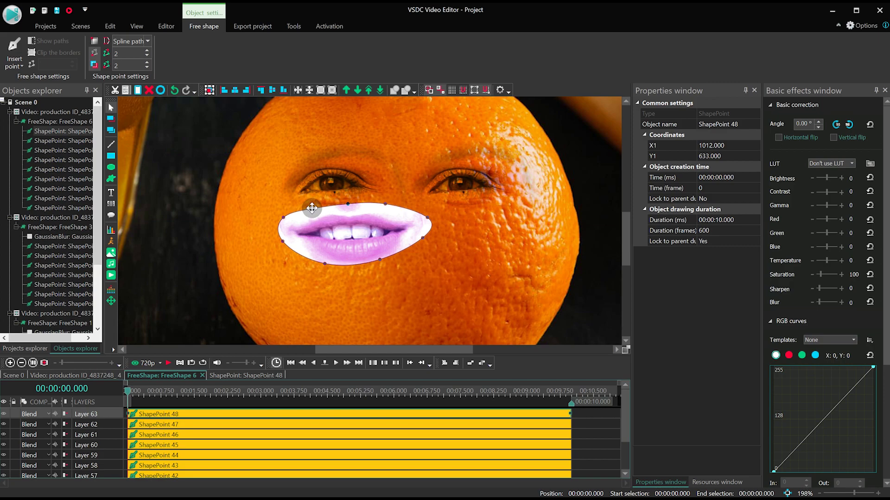
Step: Drag the mouth mask's lower and right points outward to enclose the full lips
drag(326, 264, 321, 272)
drag(381, 258, 393, 263)
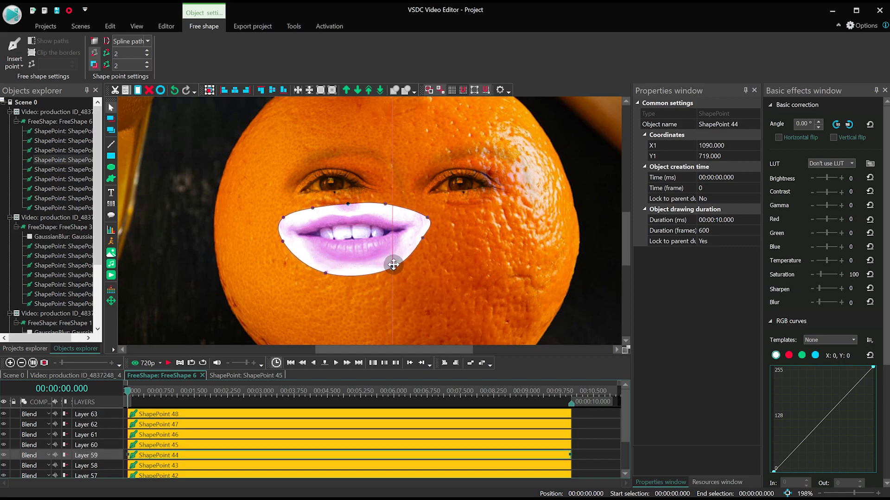
drag(445, 222, 440, 211)
click(281, 246)
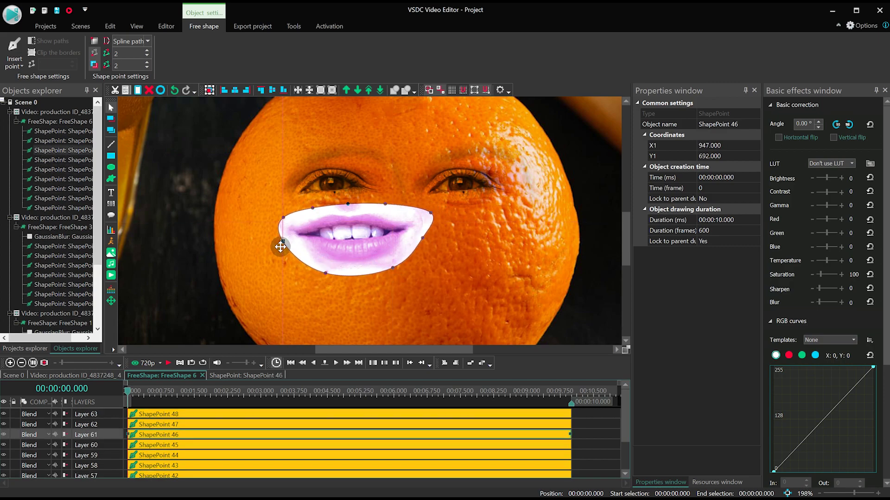
click(159, 413)
click(319, 225)
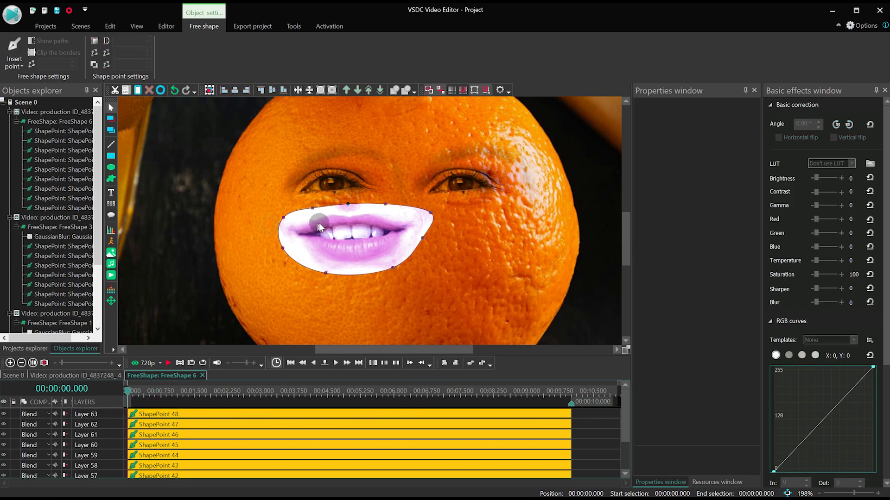
click(171, 25)
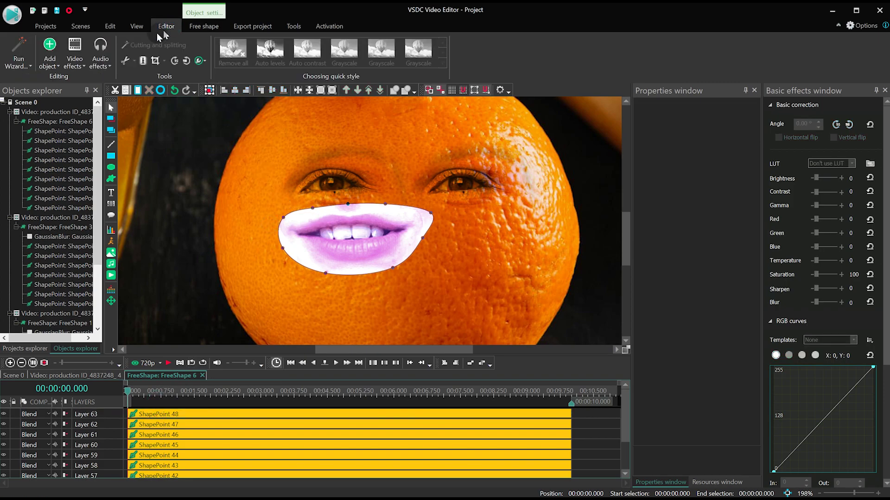
Step: Apply a level-25 Gaussian blur to the mouth FreeShape mask, then return to Scene 0
click(65, 61)
click(96, 102)
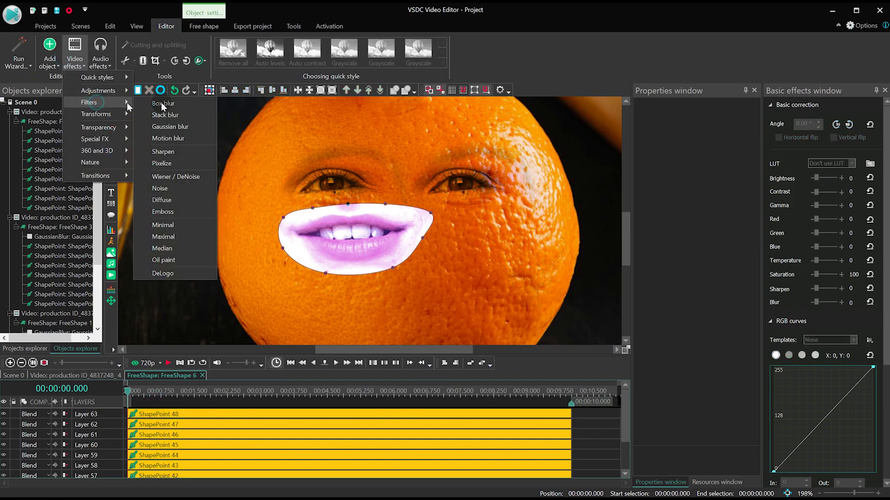
click(181, 126)
key(Return)
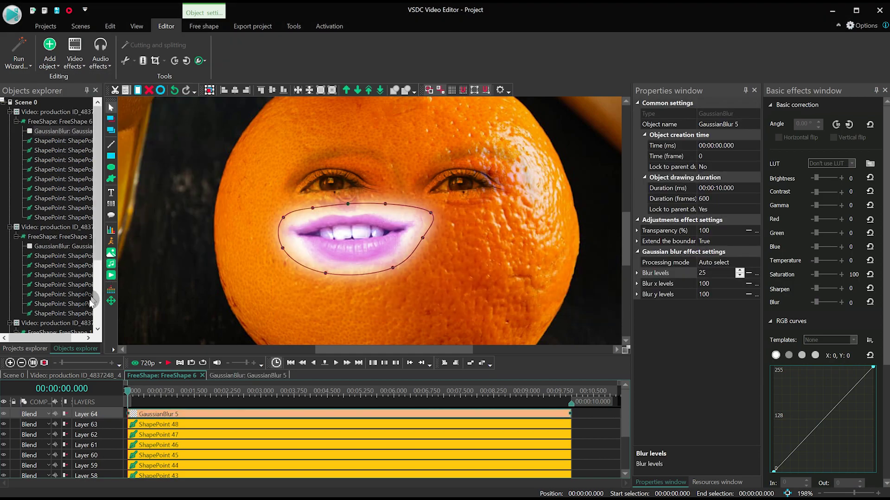
click(36, 349)
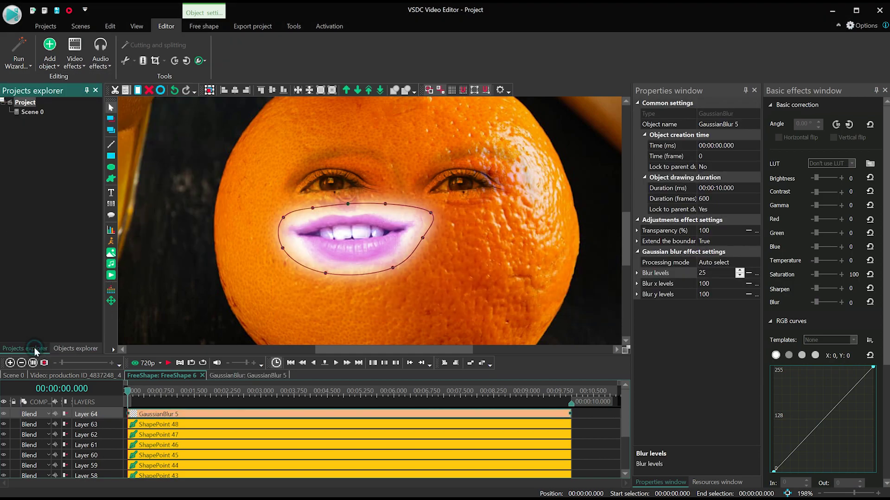
click(76, 348)
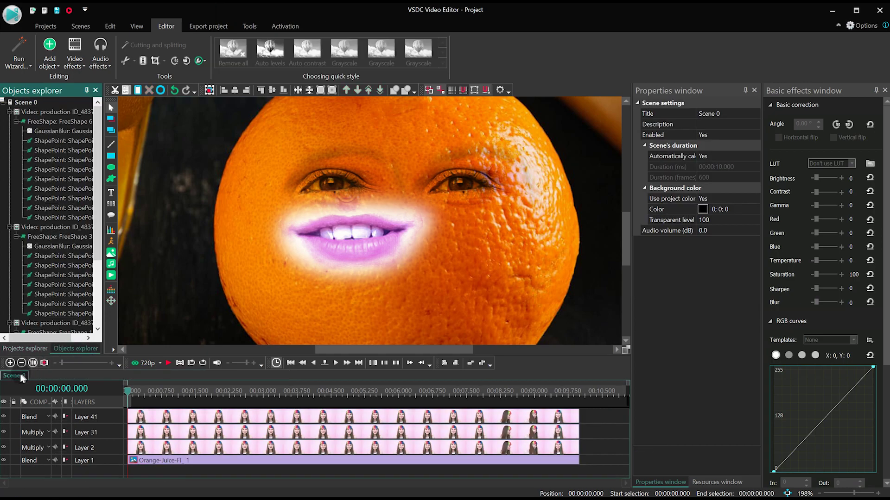
Step: Shift the mouth video right and down, and set Layer 41 to Multiply blending
click(333, 246)
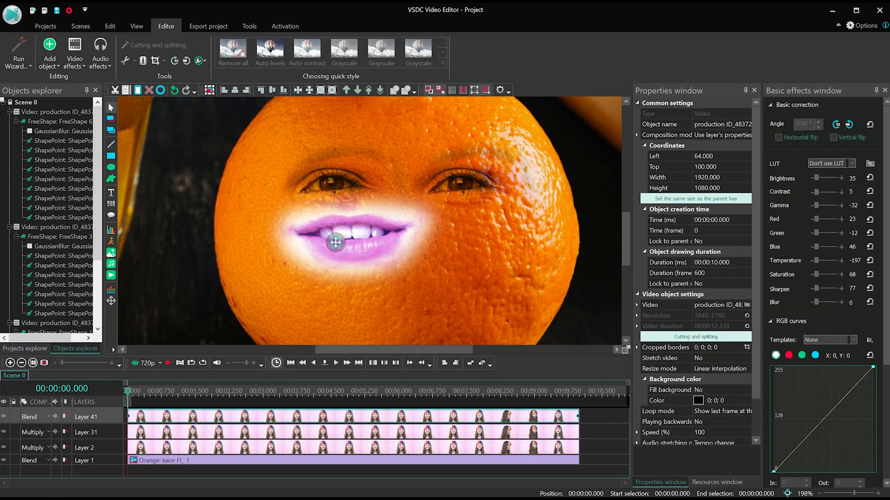
drag(360, 264, 400, 266)
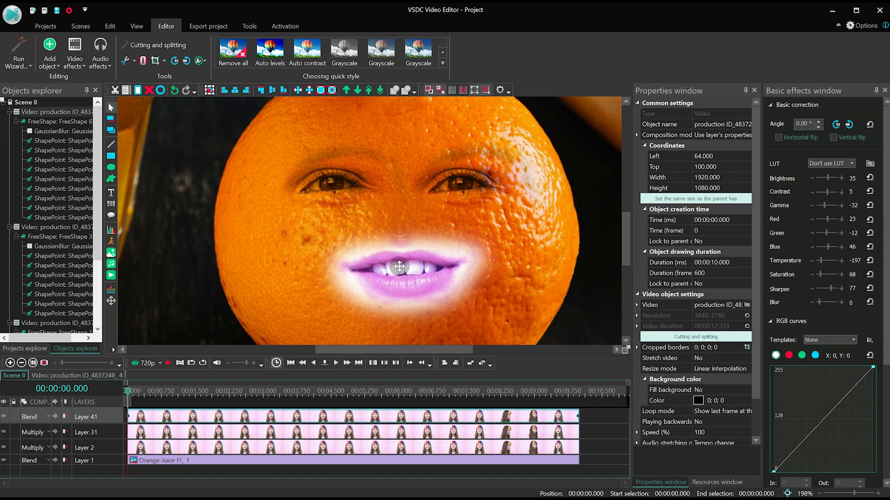
click(42, 417)
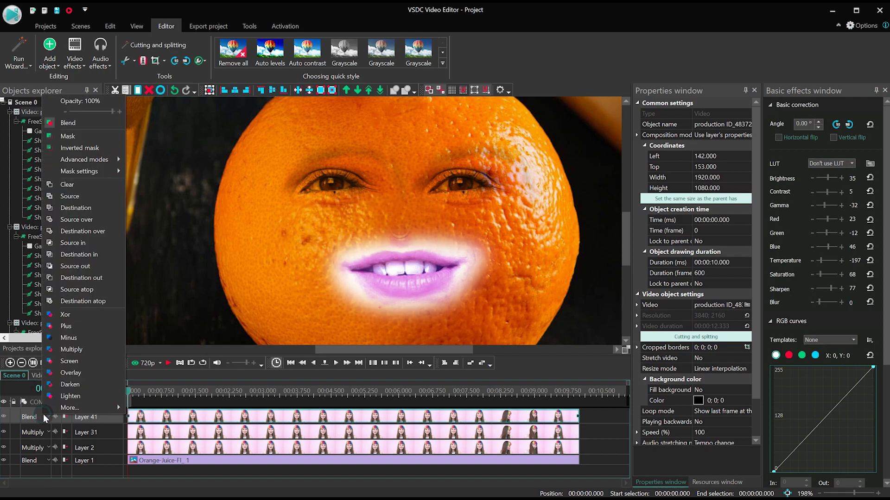
click(93, 351)
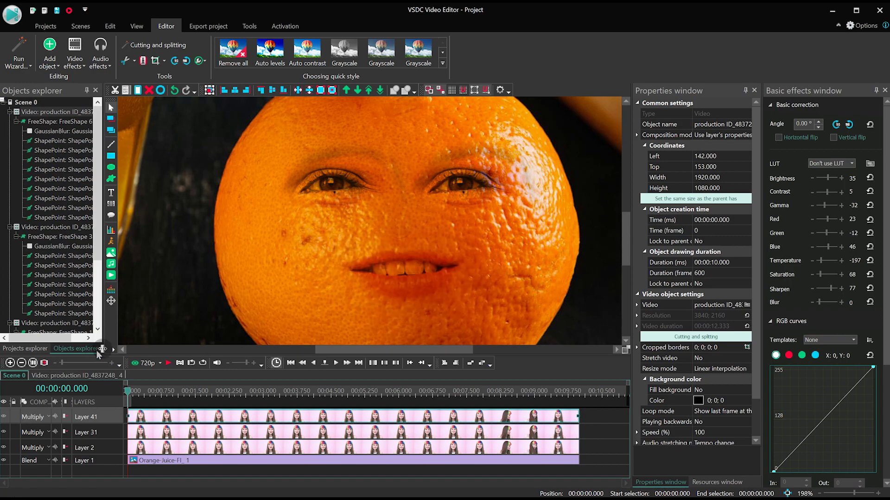
Step: Enlarge the mouth video and reposition it lower over the orange
scroll(332, 259, down, 5)
scroll(356, 259, up, 4)
scroll(421, 263, down, 1)
drag(537, 160, 740, 40)
drag(467, 254, 393, 326)
Step: Set the mouth layer's Brightness to 23, Contrast 0, Gamma -41 and Red 12
click(622, 231)
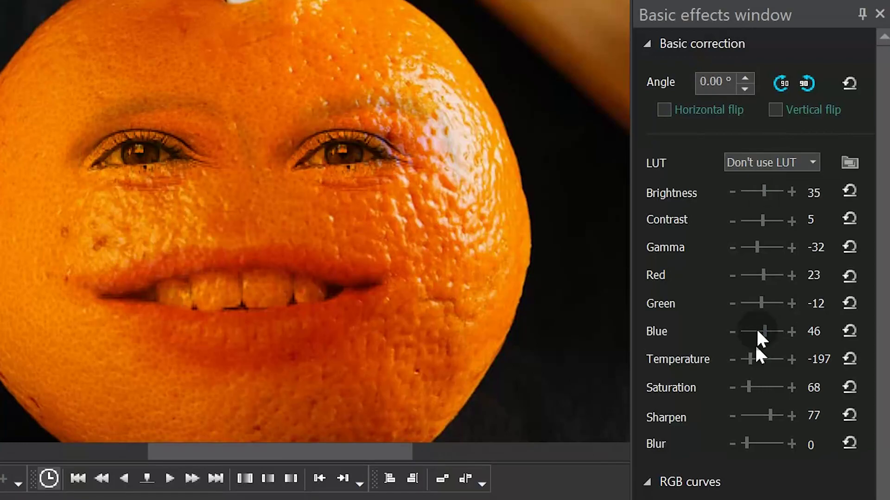
click(762, 192)
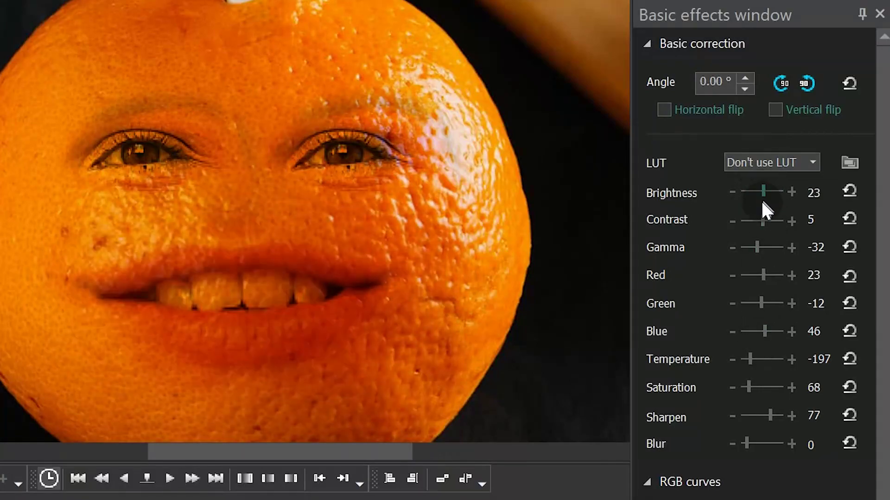
click(761, 221)
click(756, 247)
click(759, 275)
click(759, 275)
Step: Set Green -46, Blue 255, Temperature -70, Saturation 91 and Sharpen 100
click(758, 303)
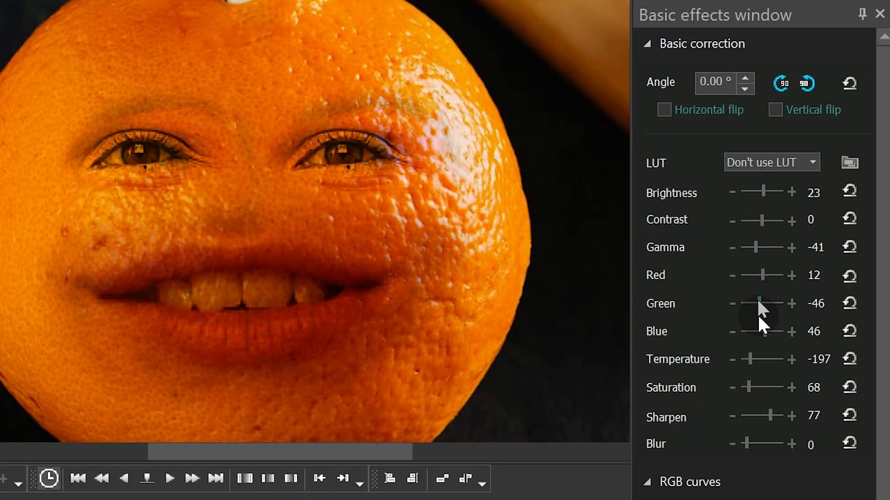
click(766, 331)
click(753, 360)
click(747, 387)
click(753, 387)
click(786, 416)
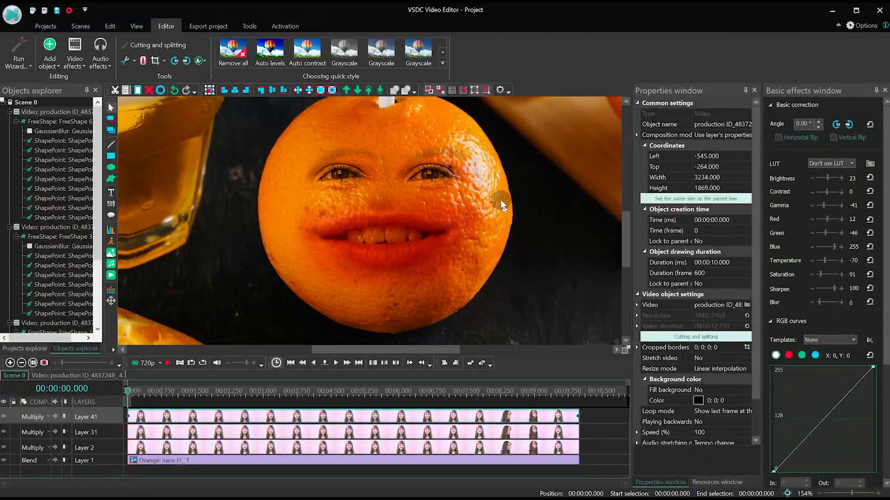
scroll(500, 195, down, 2)
scroll(498, 192, down, 3)
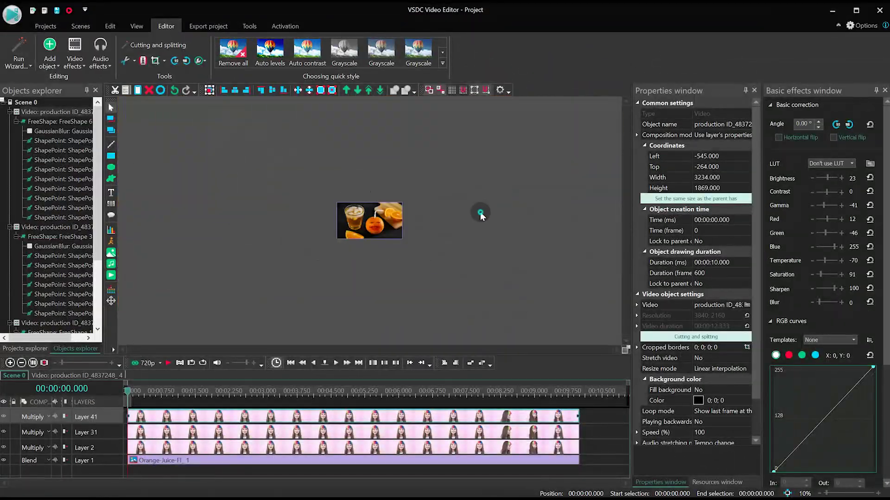
click(479, 208)
scroll(380, 237, up, 3)
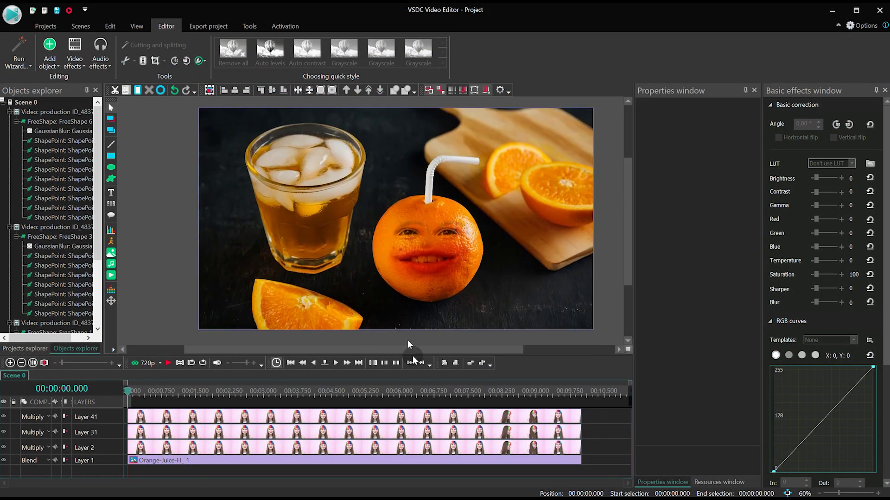